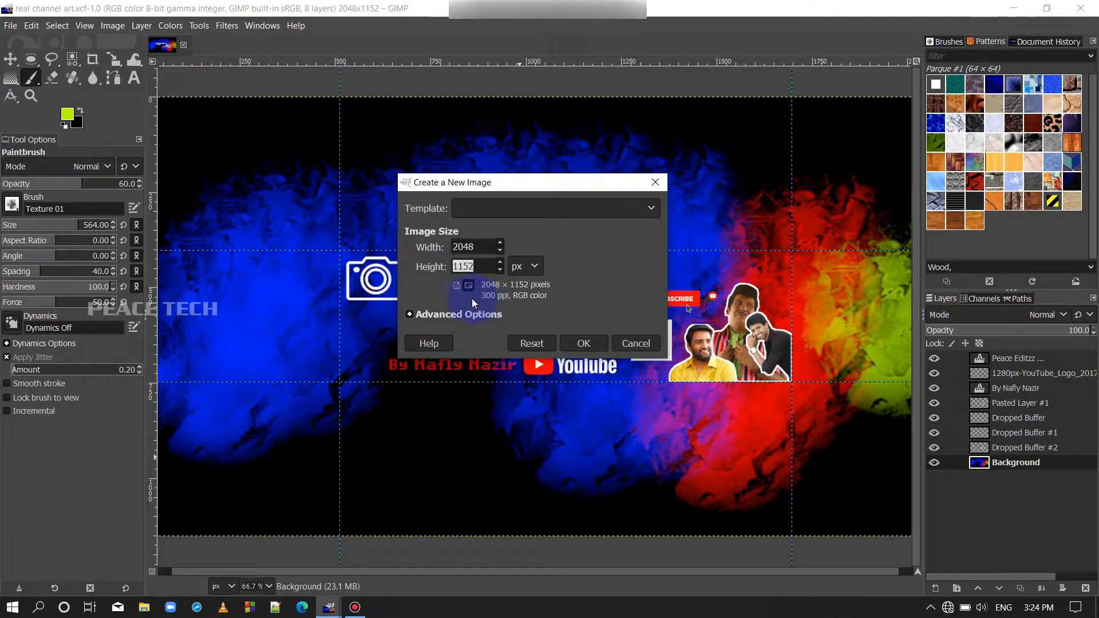
- Create a 2048 × 1152 px image with two horizontal guides, one at 35% and one about two thirds down the canvas
left_click(589, 344)
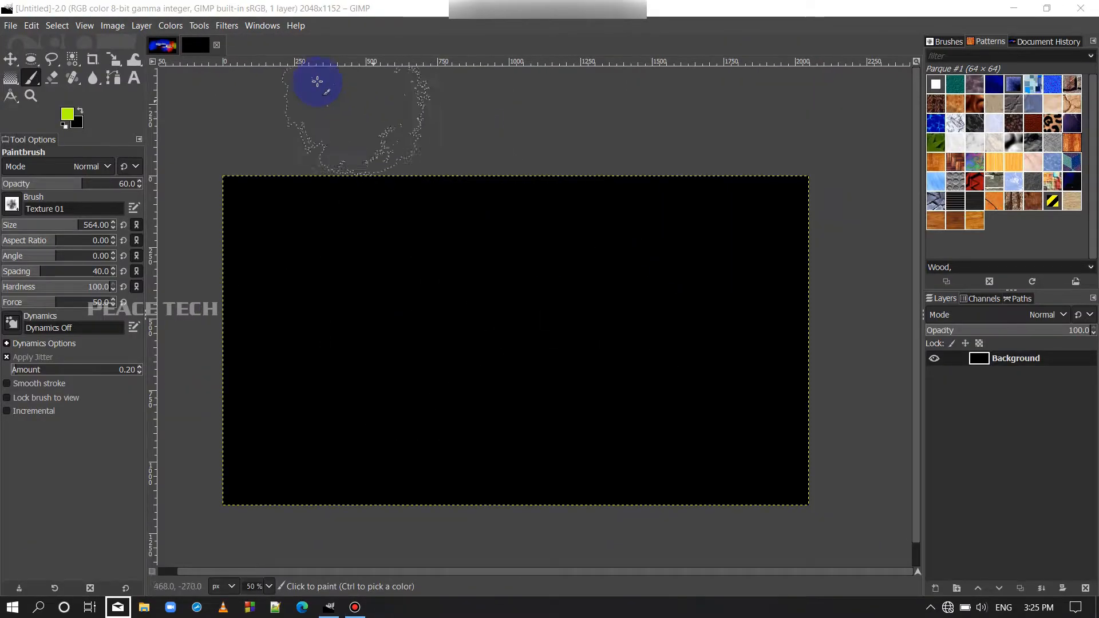
left_click(113, 26)
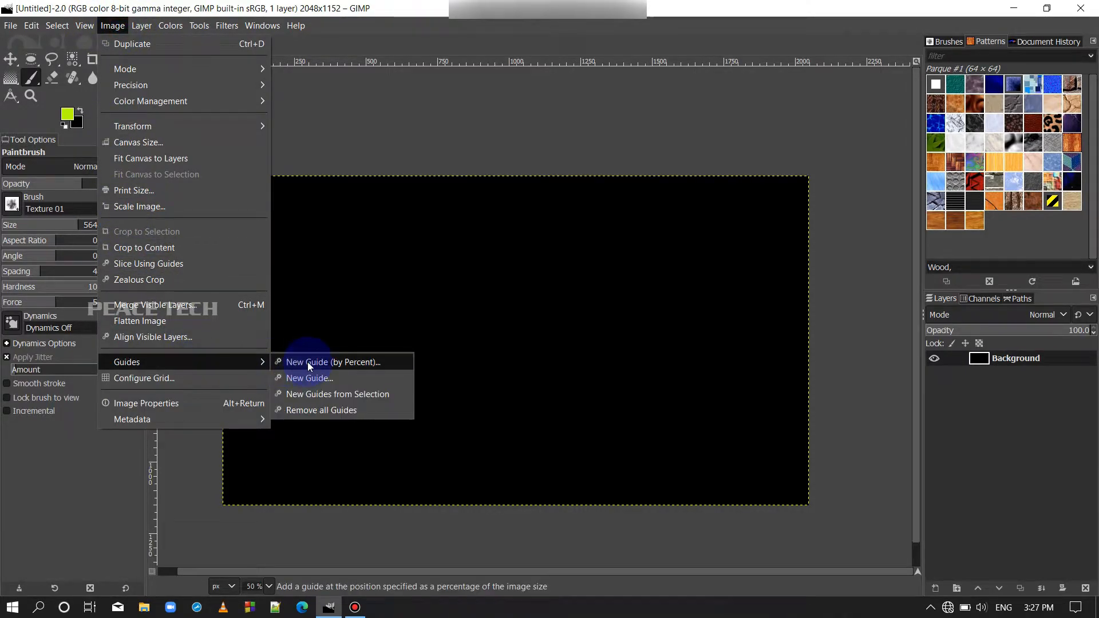
left_click(308, 362)
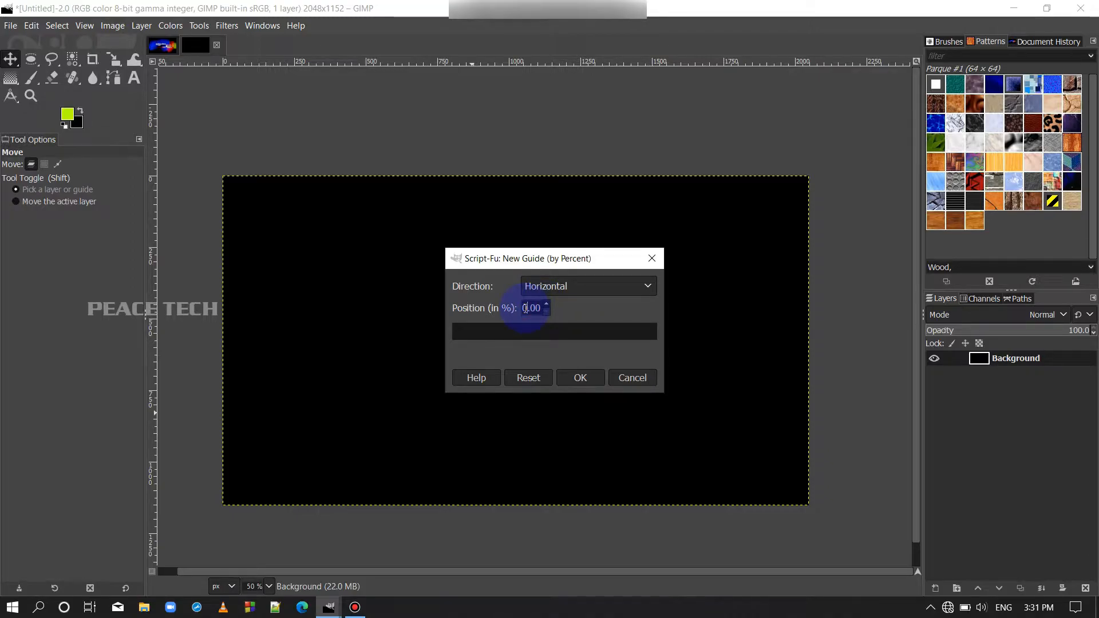
type("35")
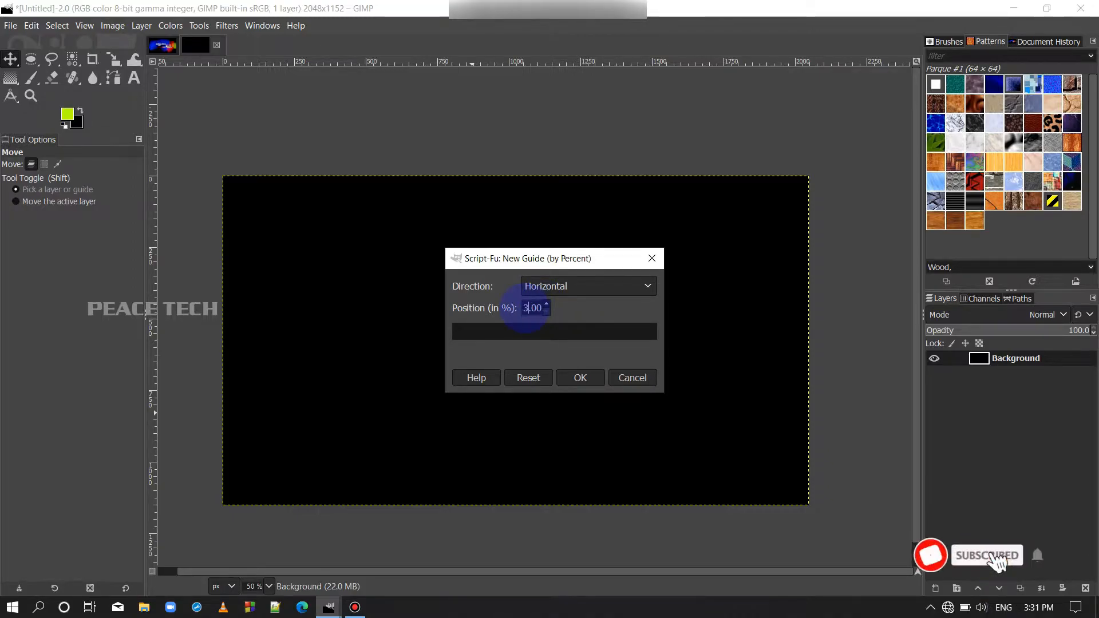
left_click(595, 286)
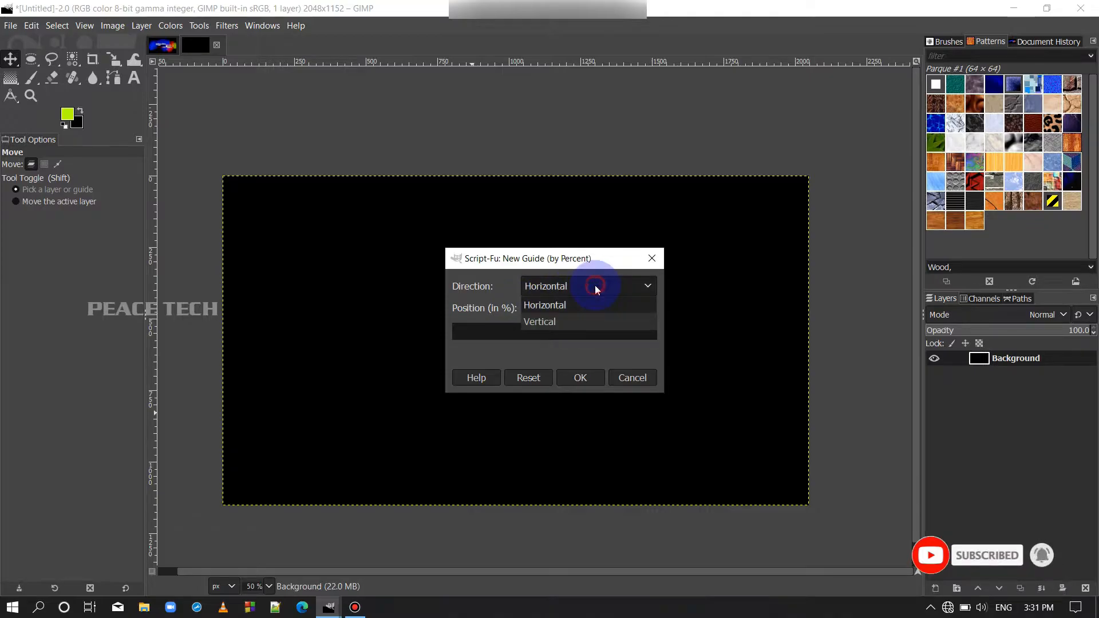
left_click(586, 307)
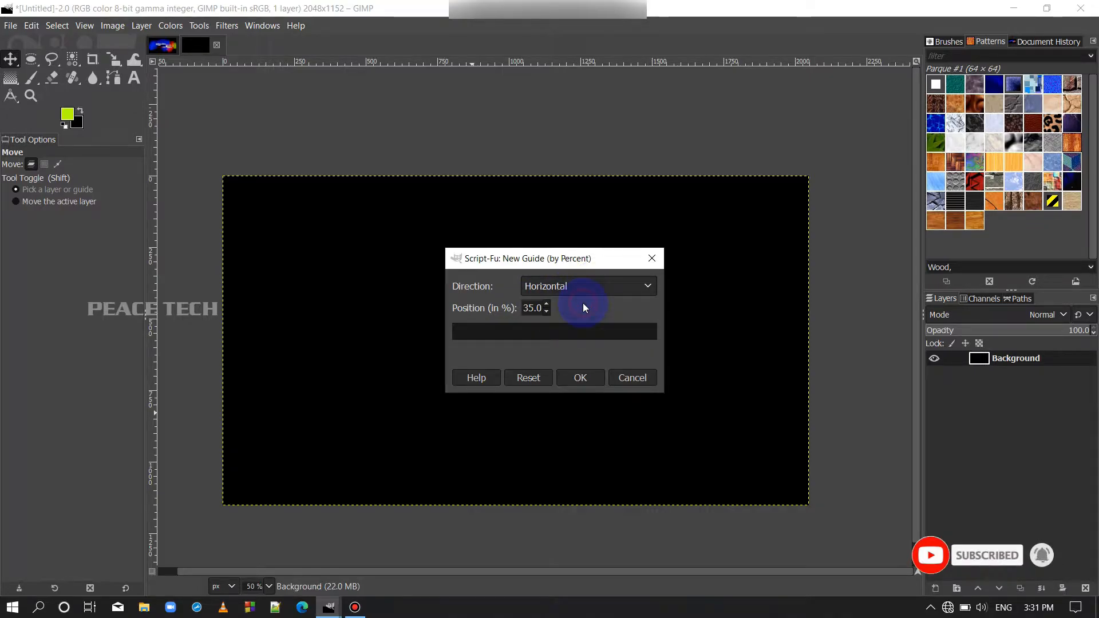
left_click(581, 378)
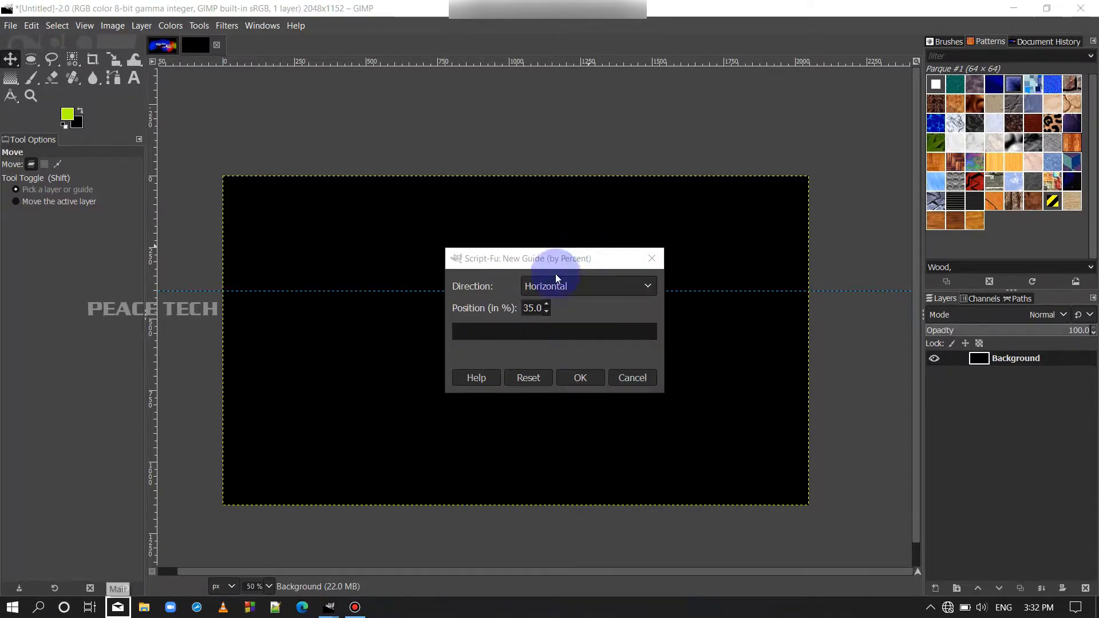
left_click(524, 310)
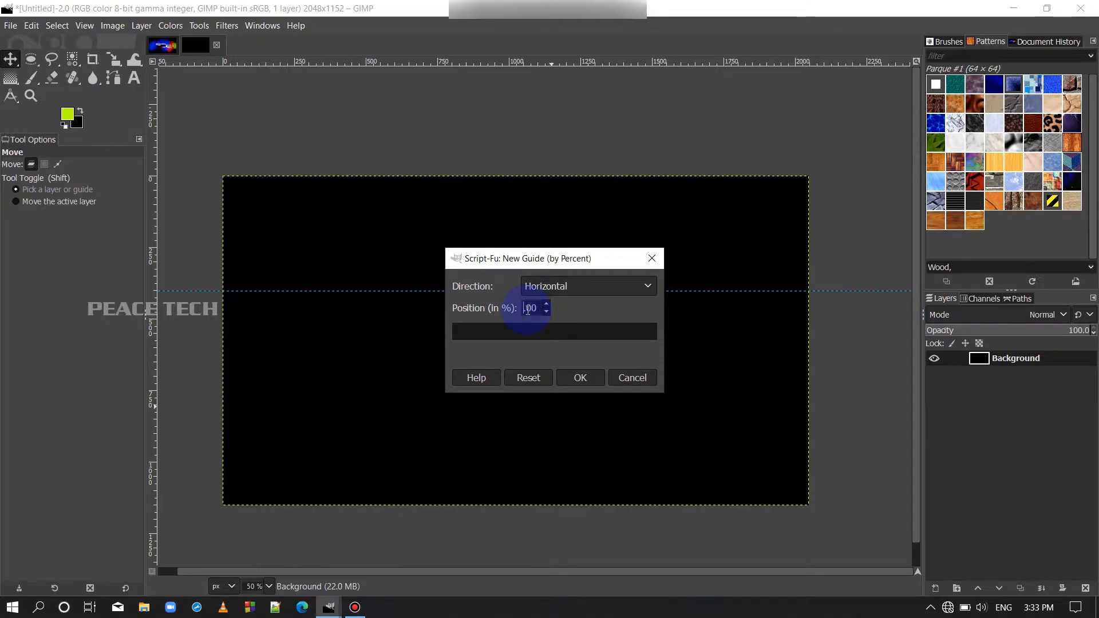
left_click(588, 380)
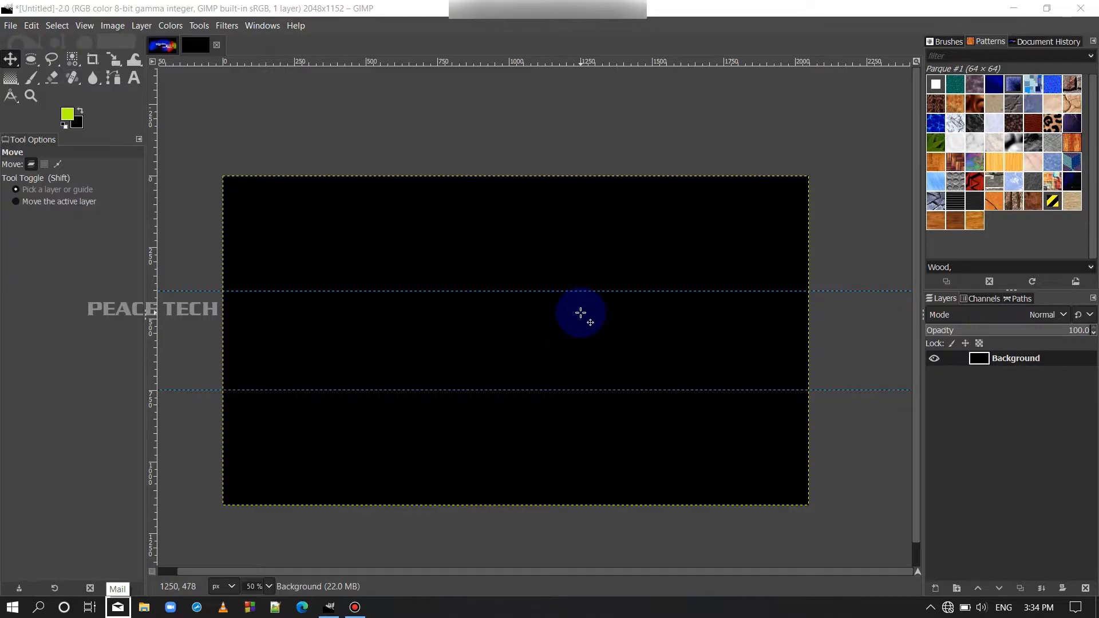
- Copy the "Peace Editzz Video" text layer from real channel art.xcf into the new image and place it just below the upper guide, left of centre
left_click(166, 51)
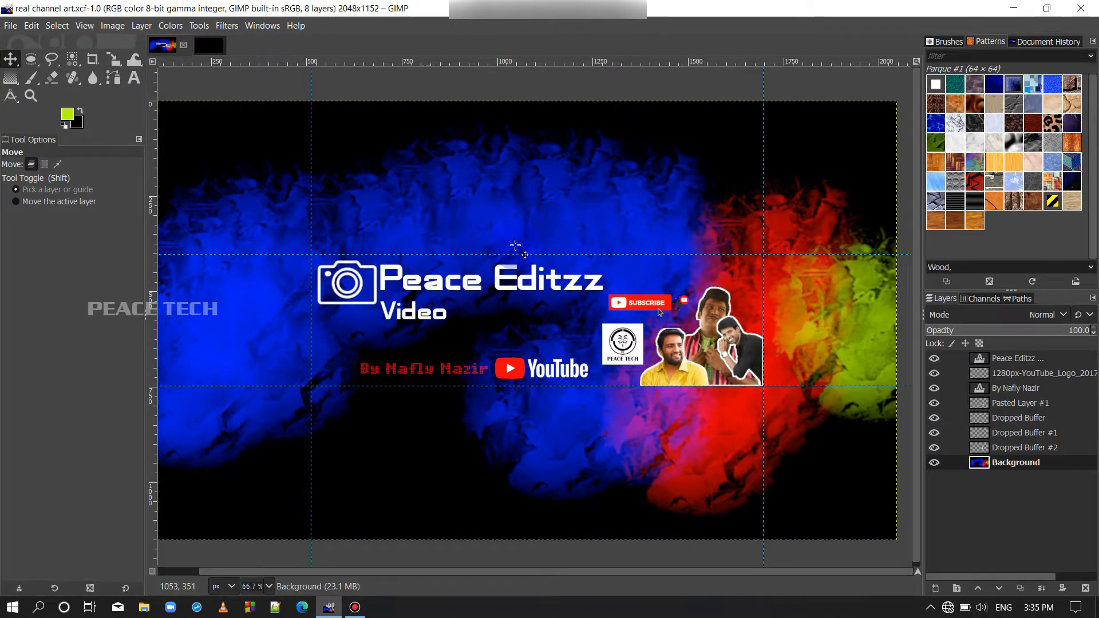
left_click(517, 270)
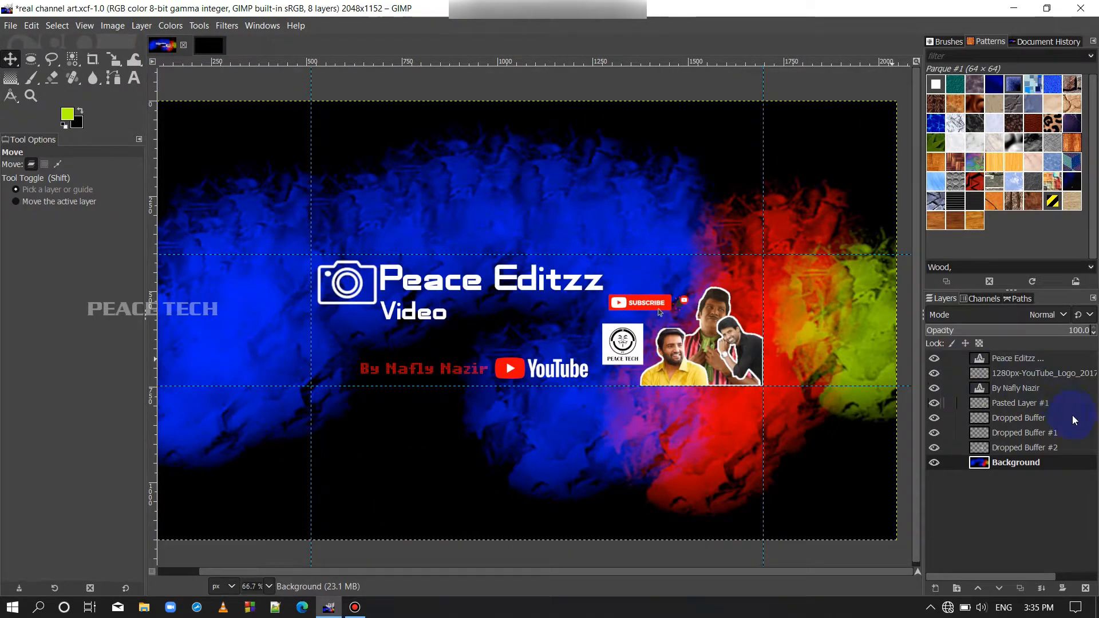
left_click(984, 360)
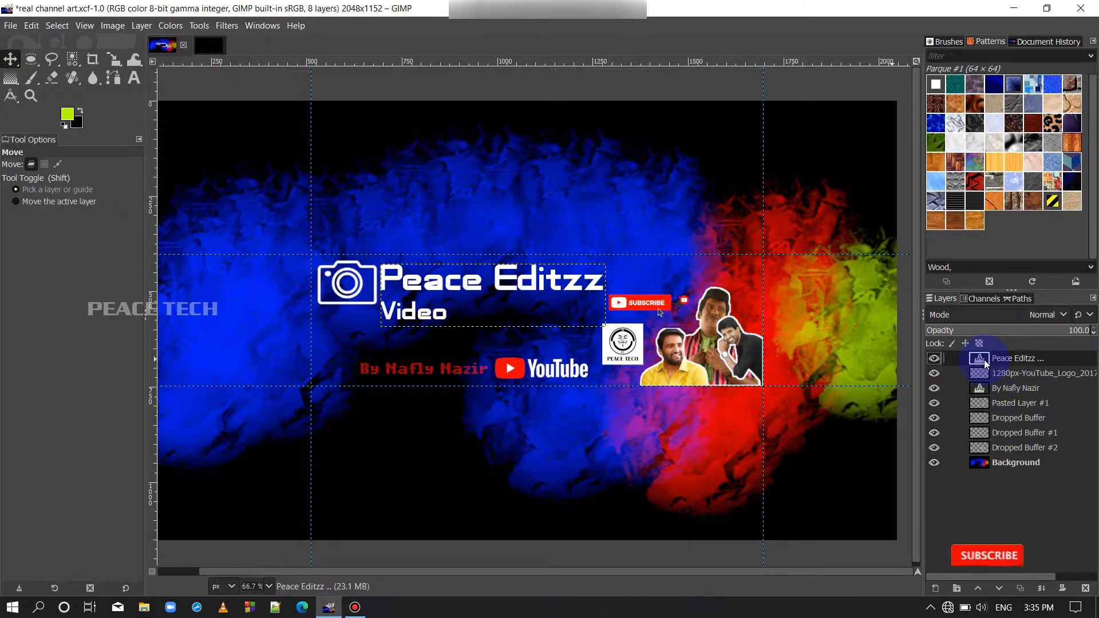
left_click_drag(984, 360, 409, 306)
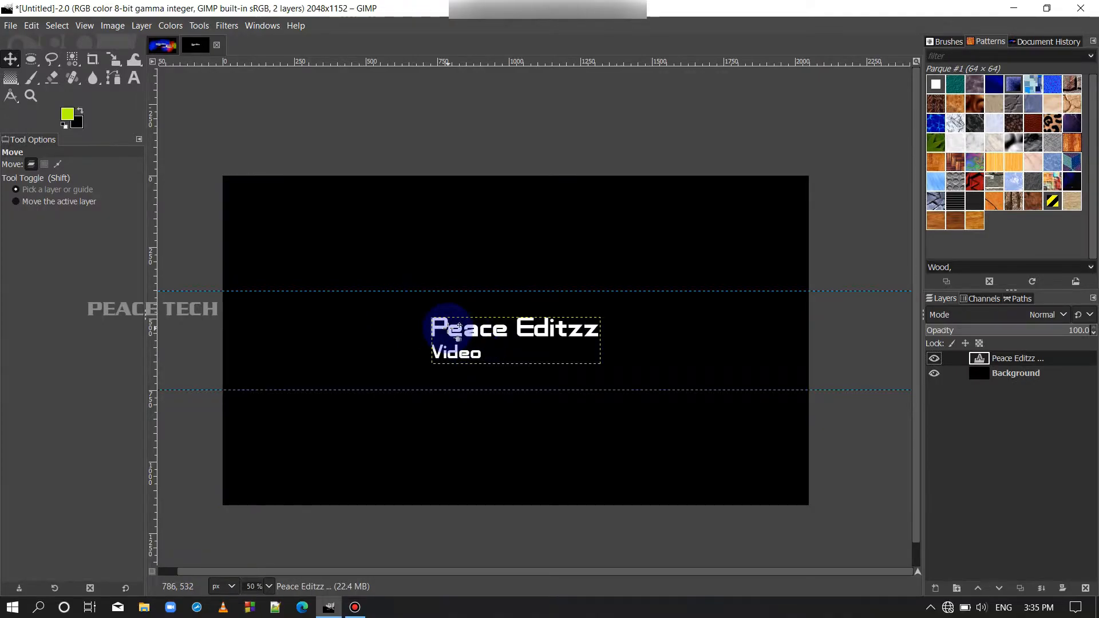
left_click_drag(456, 337, 398, 315)
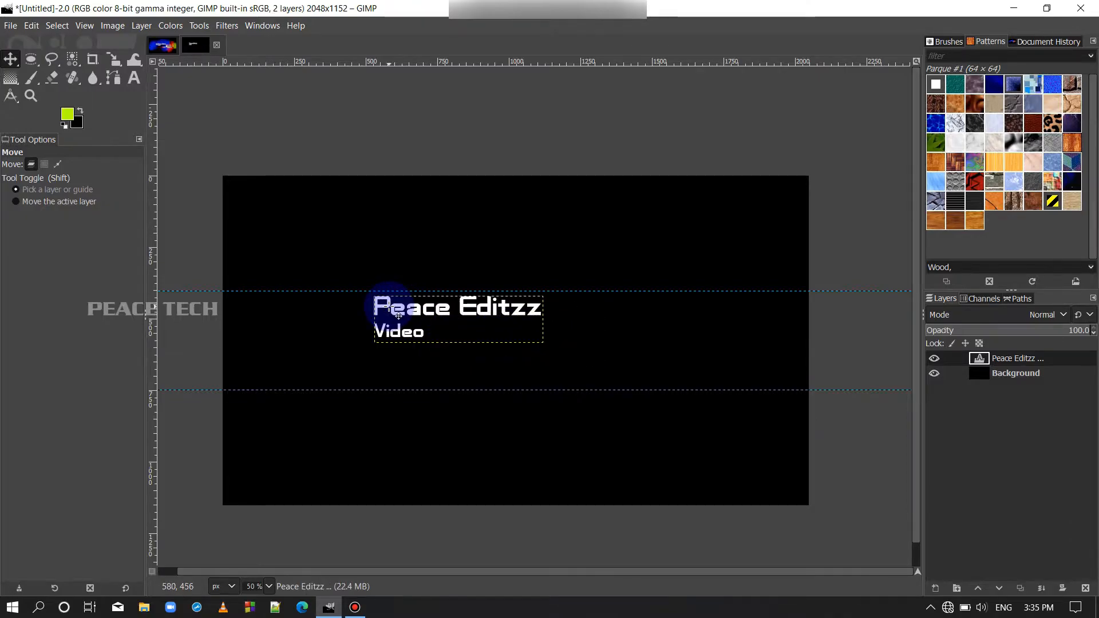
- Copy the red byline text layer from real channel art.xcf into the new image and place it beneath the title, just above the lower guide
left_click(163, 45)
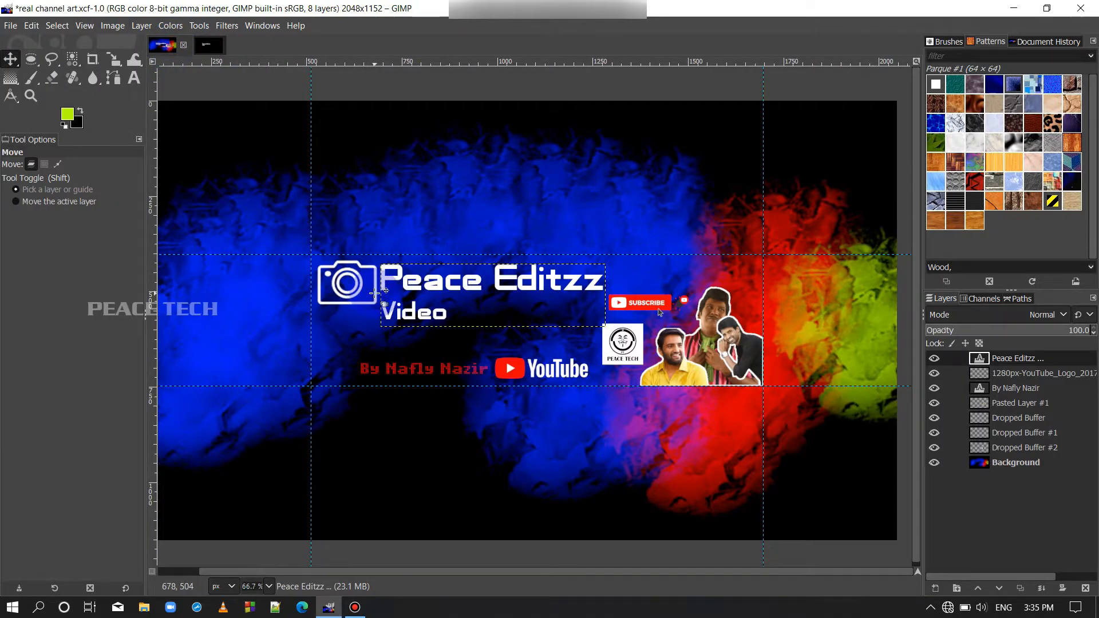
left_click_drag(378, 293, 421, 346)
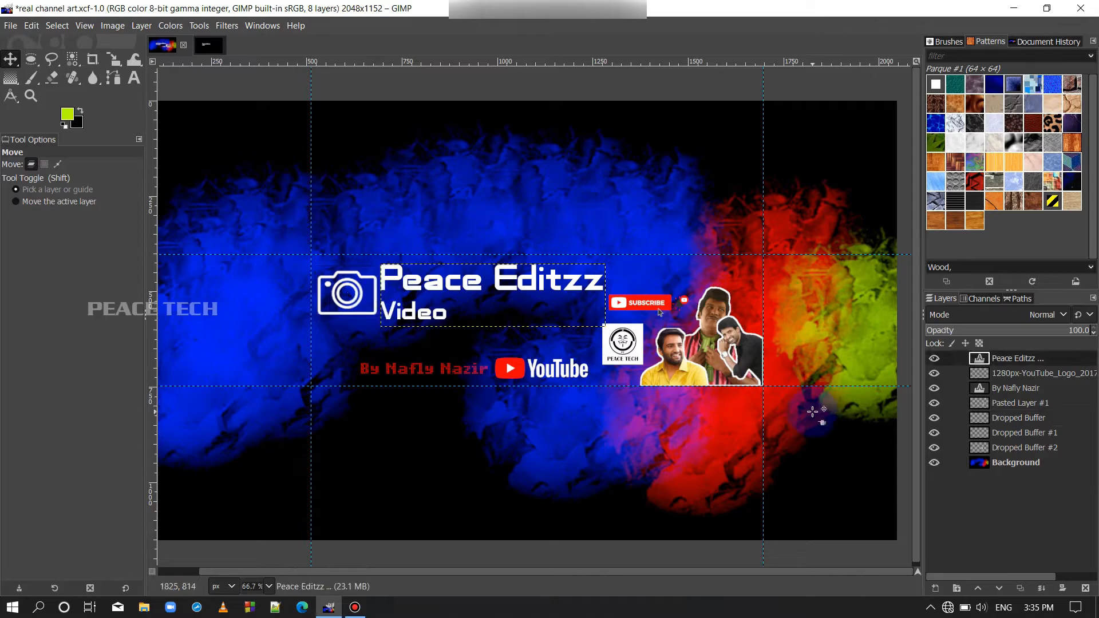
left_click(996, 387)
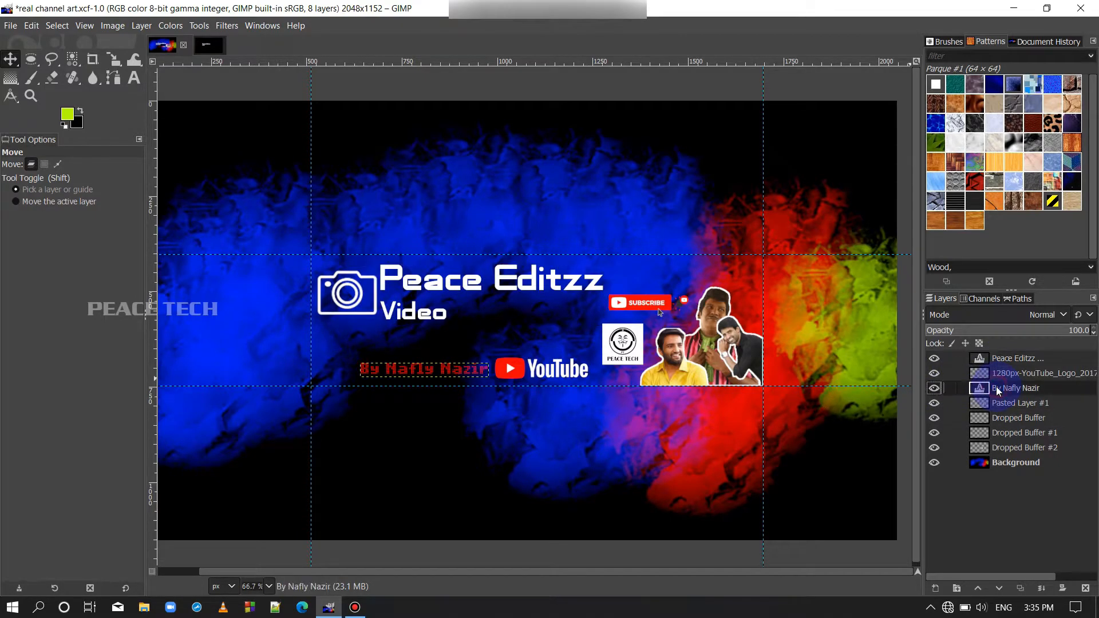
left_click_drag(835, 291, 402, 365)
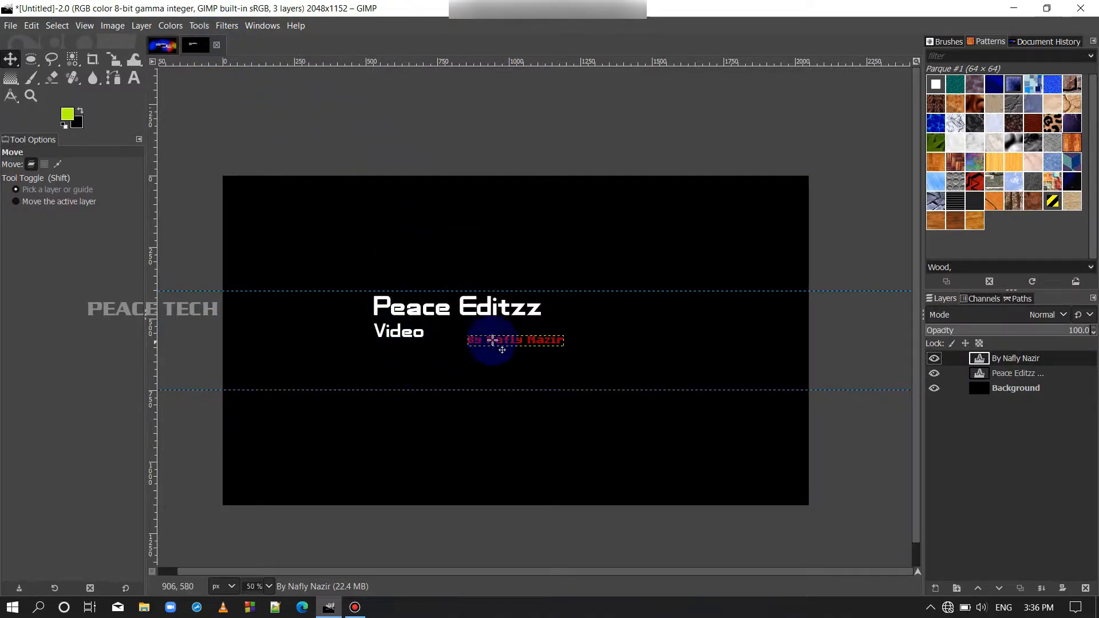
left_click_drag(481, 341, 391, 378)
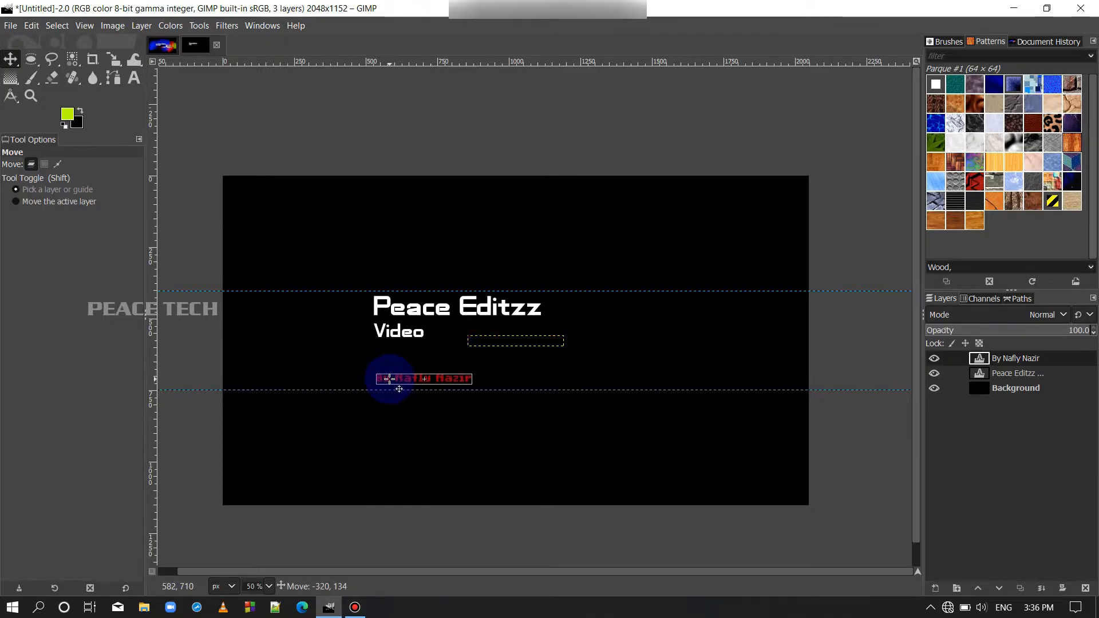
- Copy the cutout of three men, Pasted Layer #1, above the new image's background and rest it on the lower guide, right of centre
left_click(967, 389)
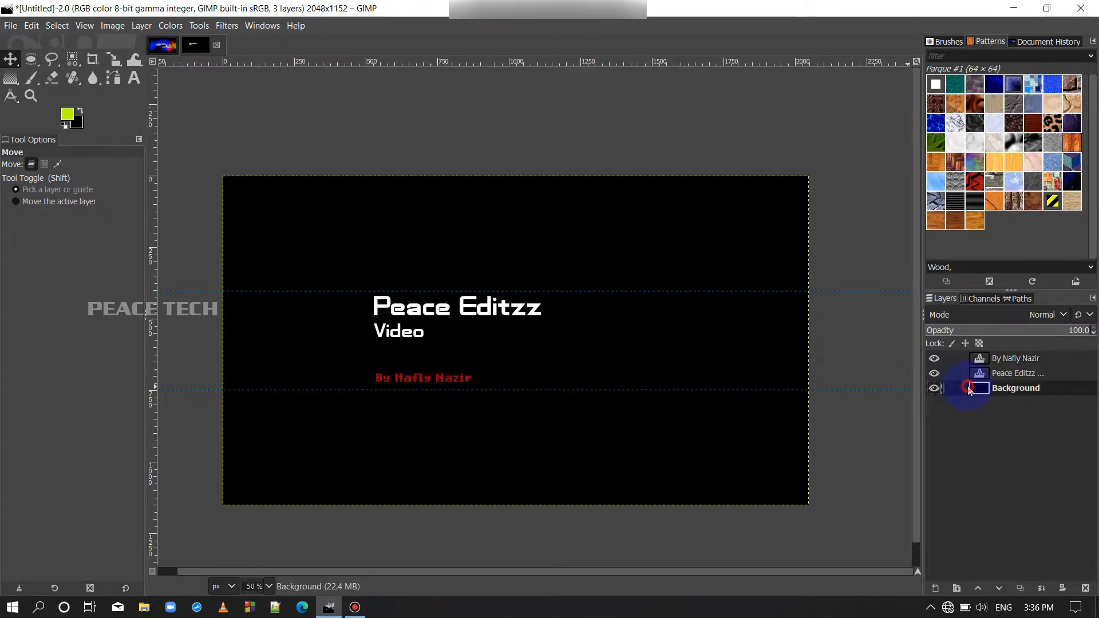
left_click(170, 52)
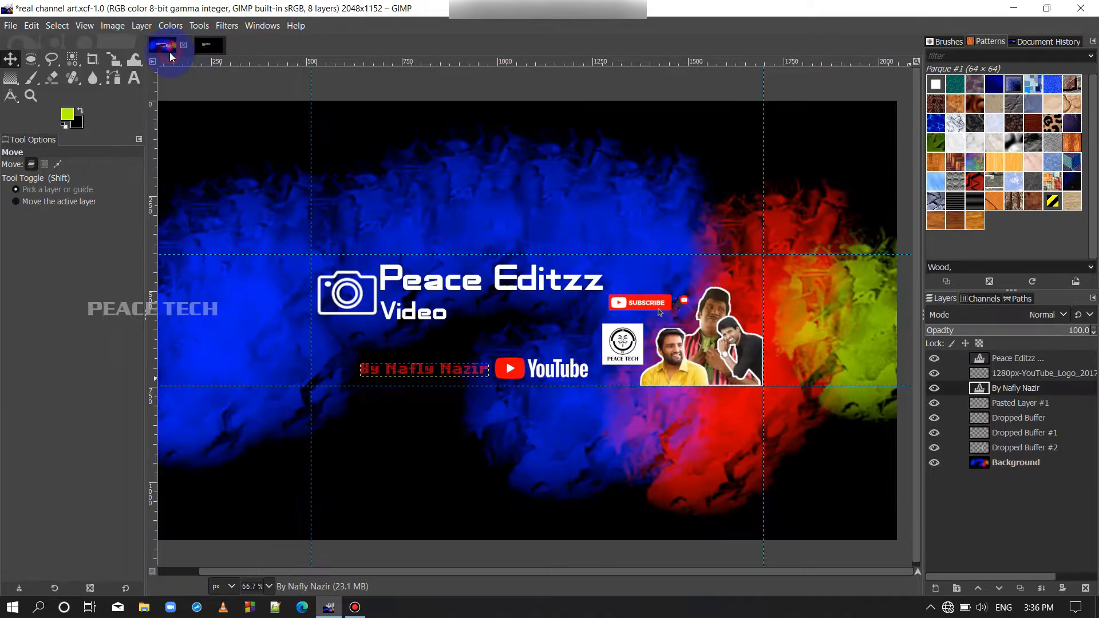
left_click_drag(724, 341, 689, 339)
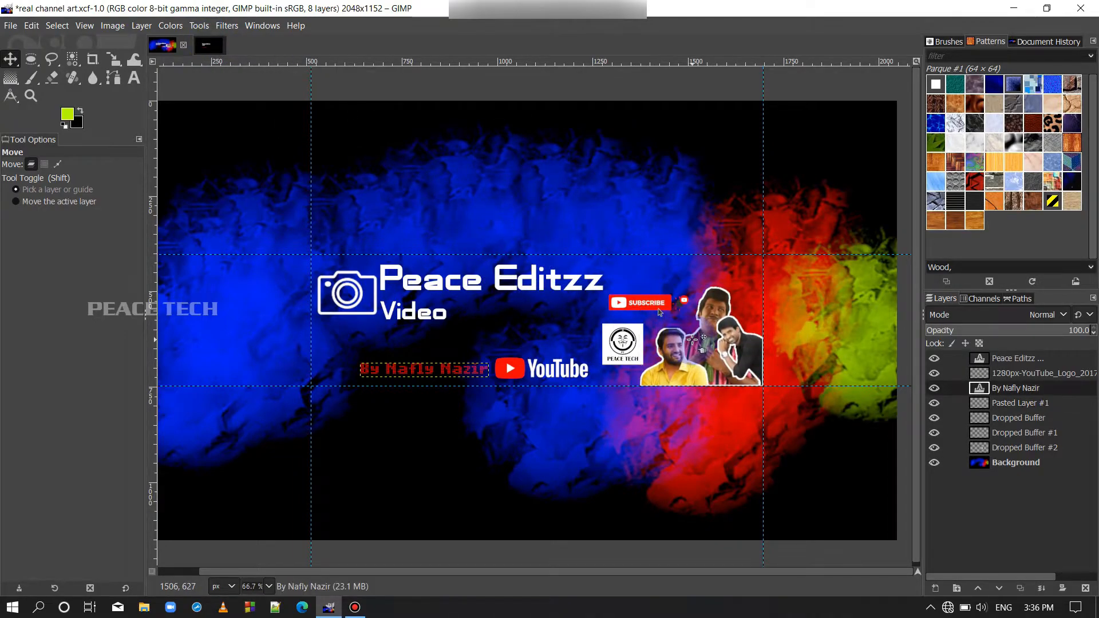
left_click(988, 399)
left_click_drag(988, 397, 670, 334)
left_click_drag(529, 351, 683, 371)
- Copy the camera icon layer, Dropped Buffer, above the new image's background and place it directly left of the "Peace Editzz" title
left_click(973, 402)
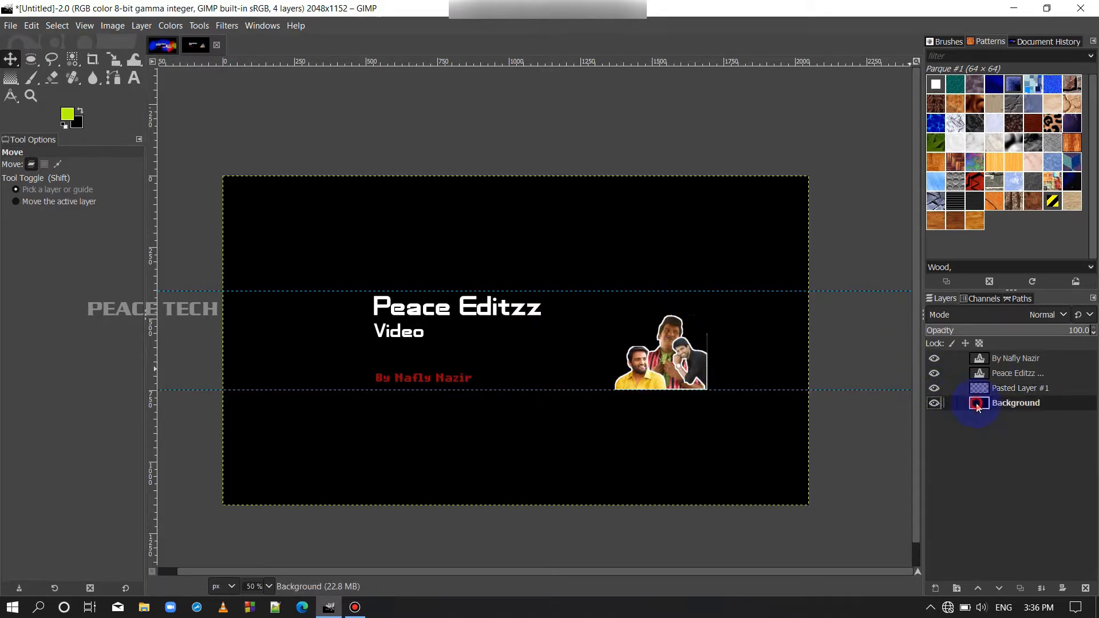
left_click(162, 45)
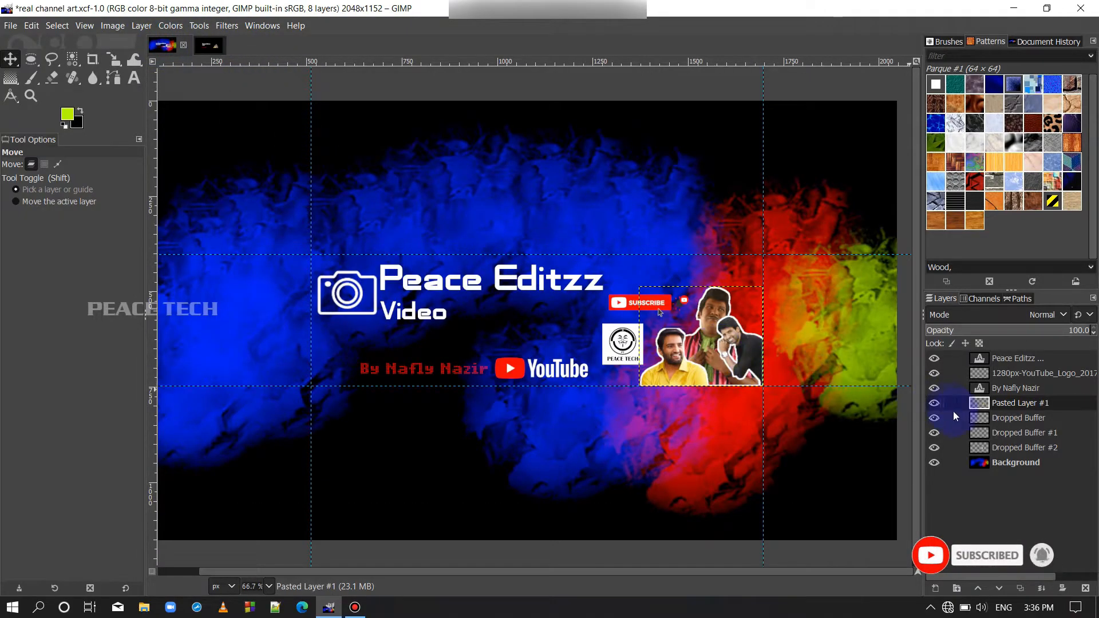
left_click(975, 418)
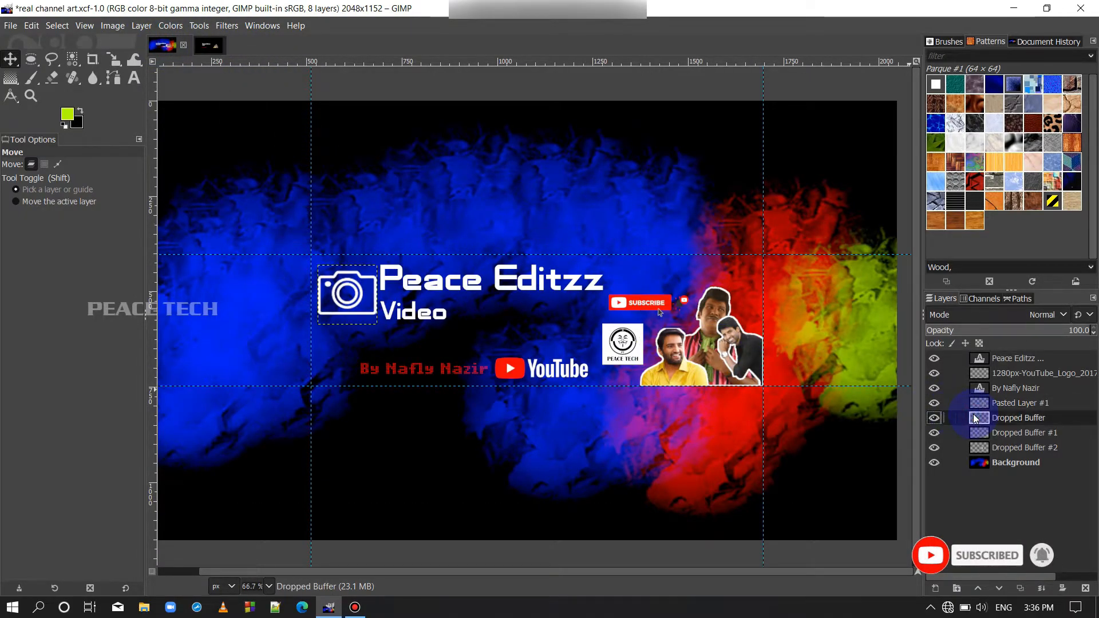
left_click_drag(976, 418, 289, 309)
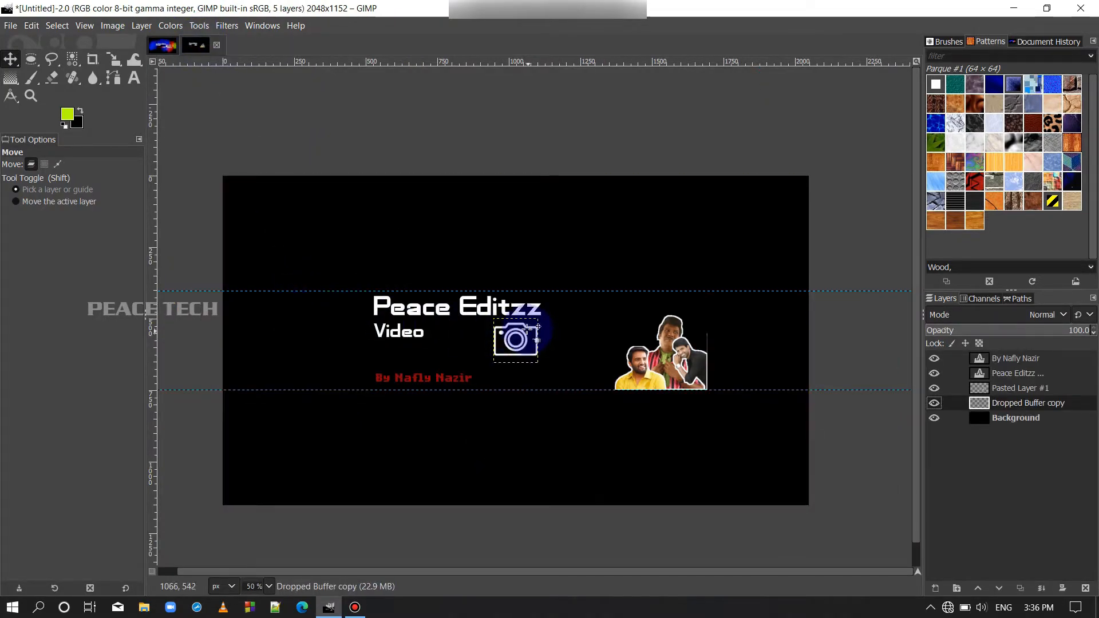
left_click_drag(528, 328, 485, 329)
key("ctrl+z")
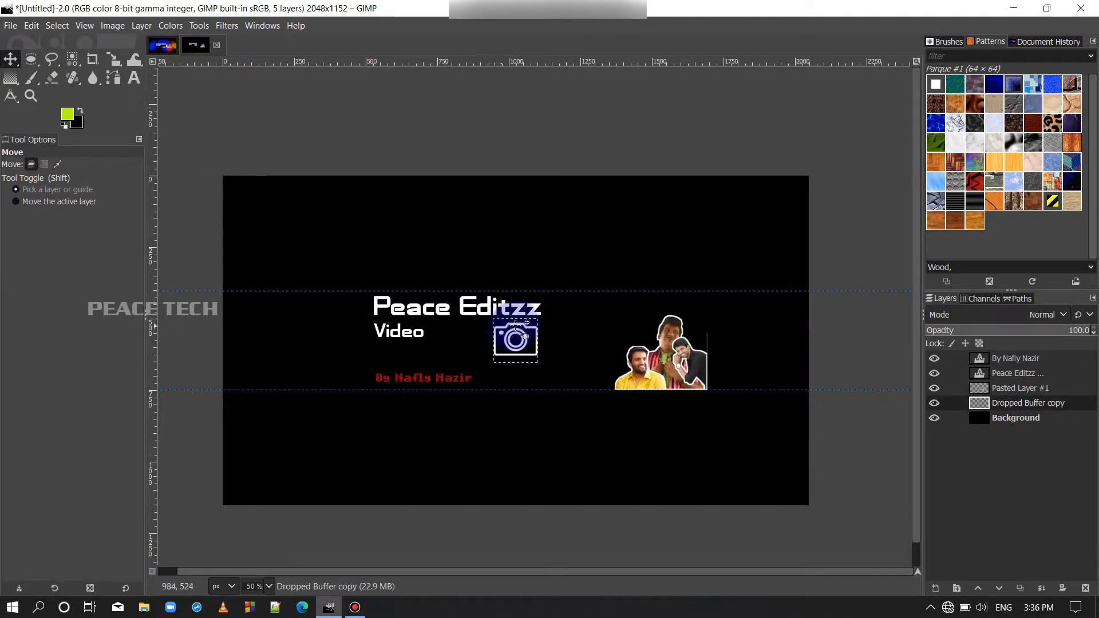
left_click_drag(519, 323, 348, 296)
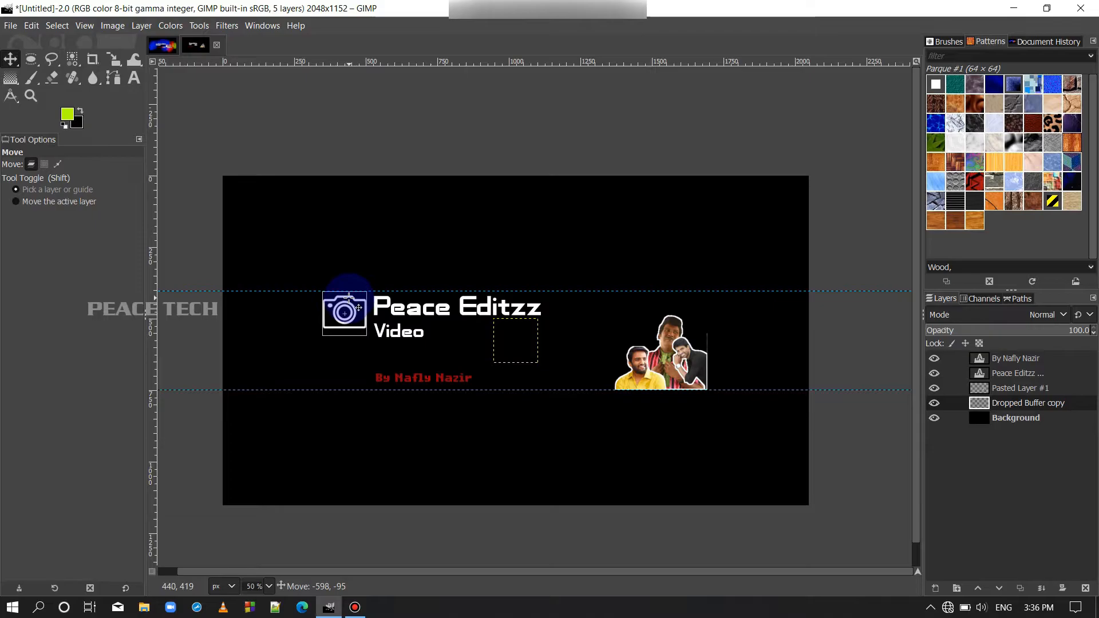
- Copy the Subscribe button layer, Dropped Buffer #1, from real channel art.xcf into the new image, directly above the background layer
left_click(1025, 421)
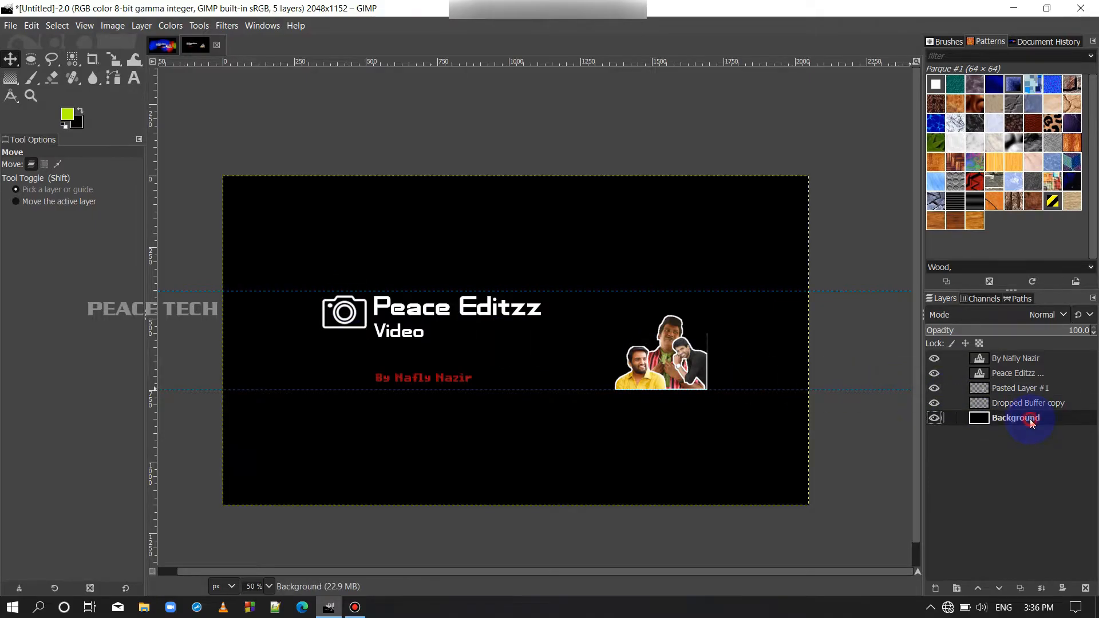
left_click(163, 46)
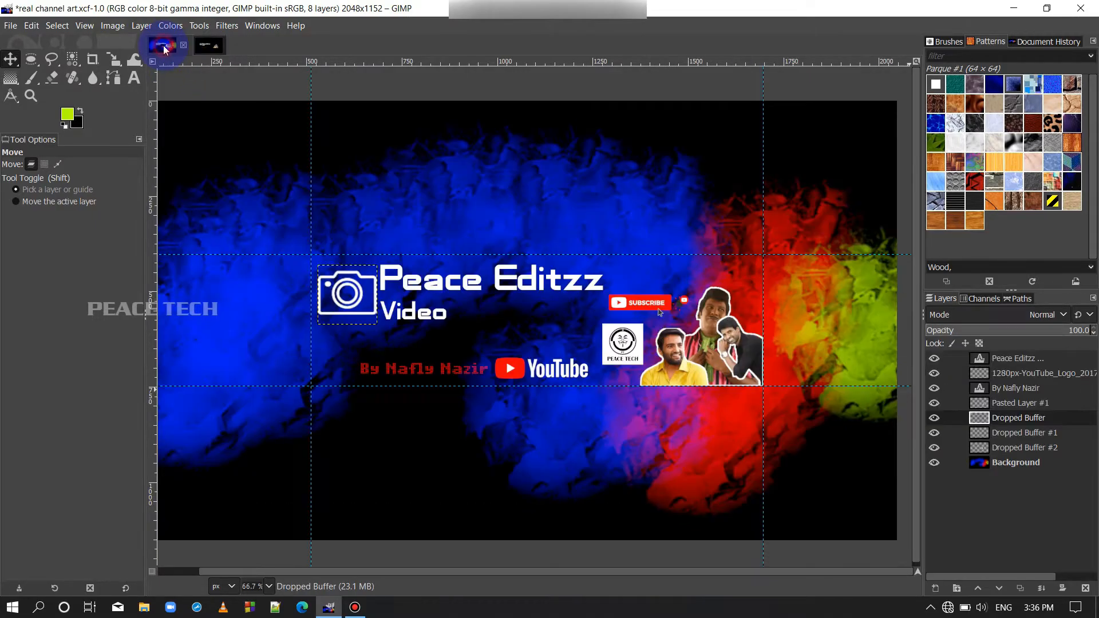
left_click(982, 434)
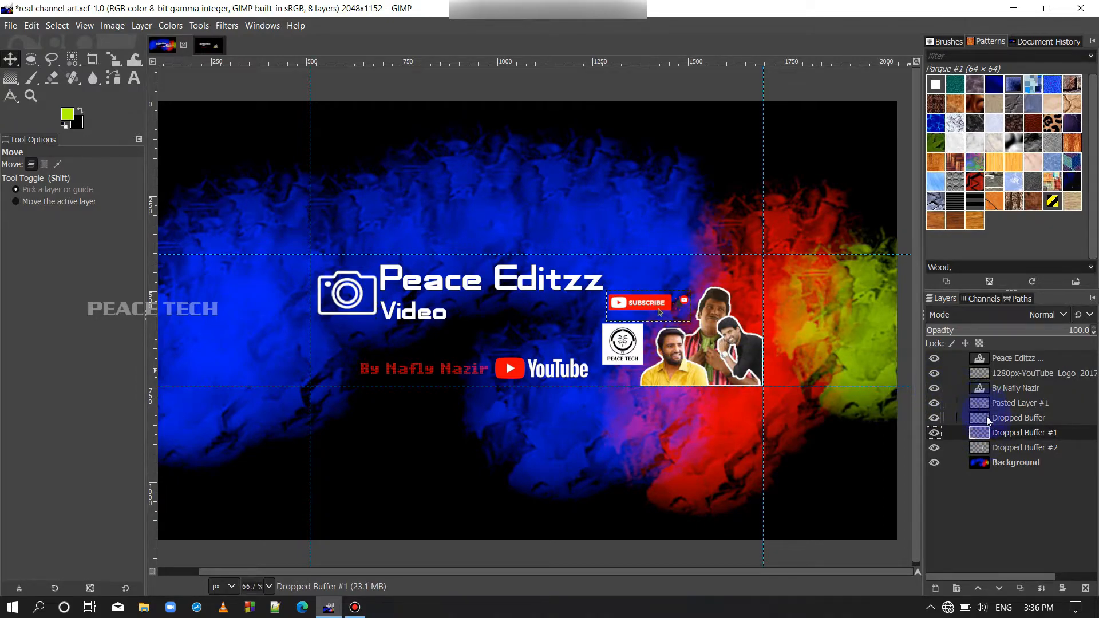
left_click_drag(990, 432, 606, 331)
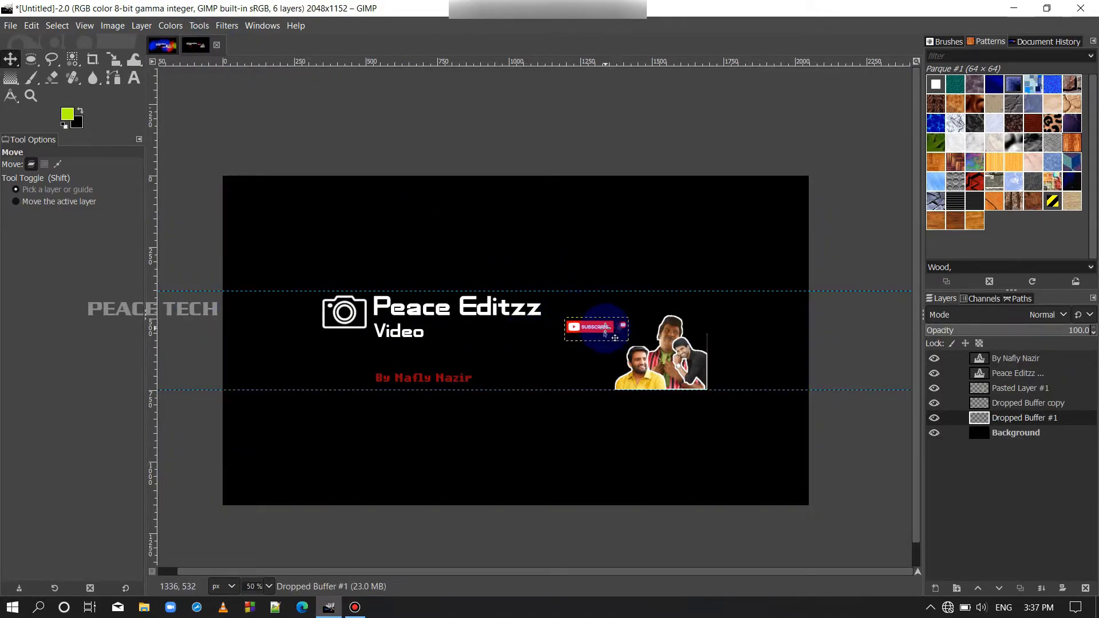
- Copy the Peace Tech logo layer, Dropped Buffer #2, from real channel art.xcf into the new image and place it beneath the Subscribe button
left_click(166, 46)
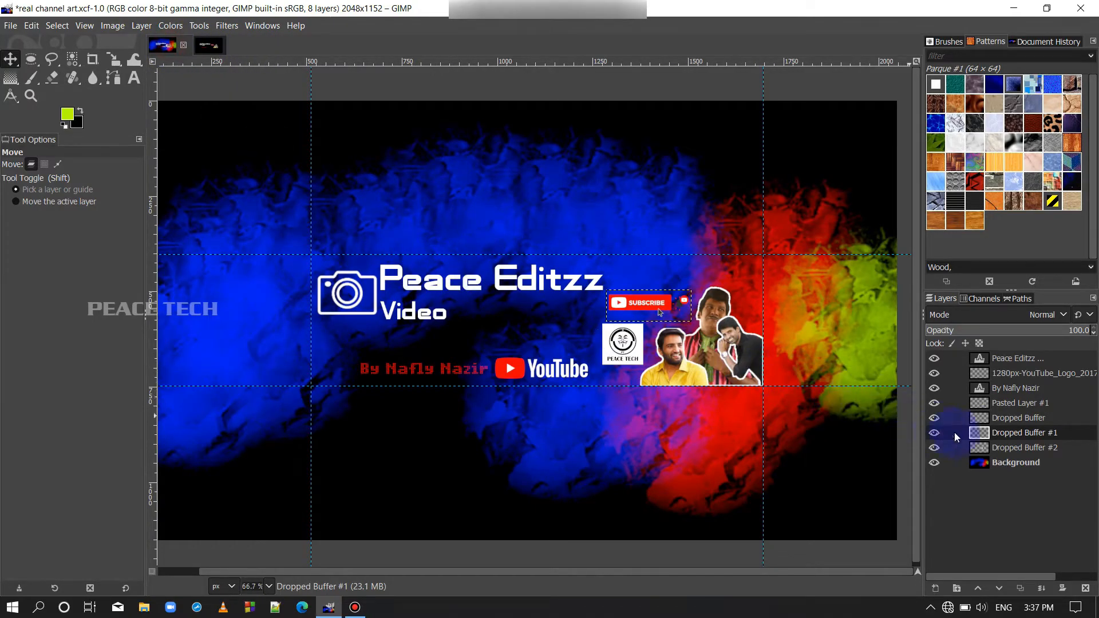
double_click(982, 452)
key("Escape")
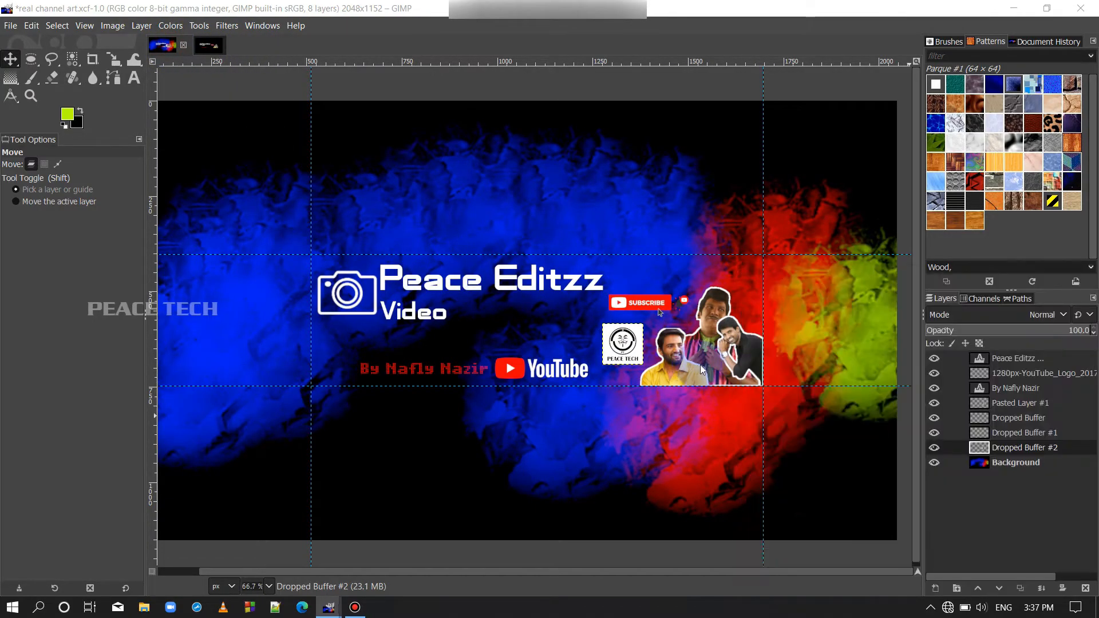
double_click(983, 446)
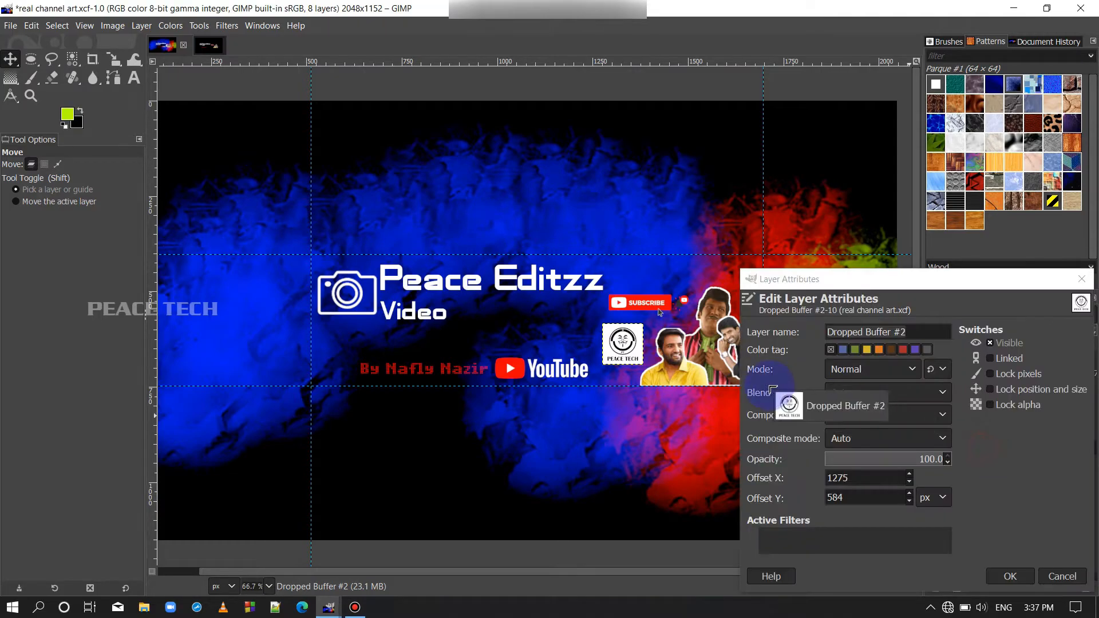
left_click_drag(983, 446, 517, 327)
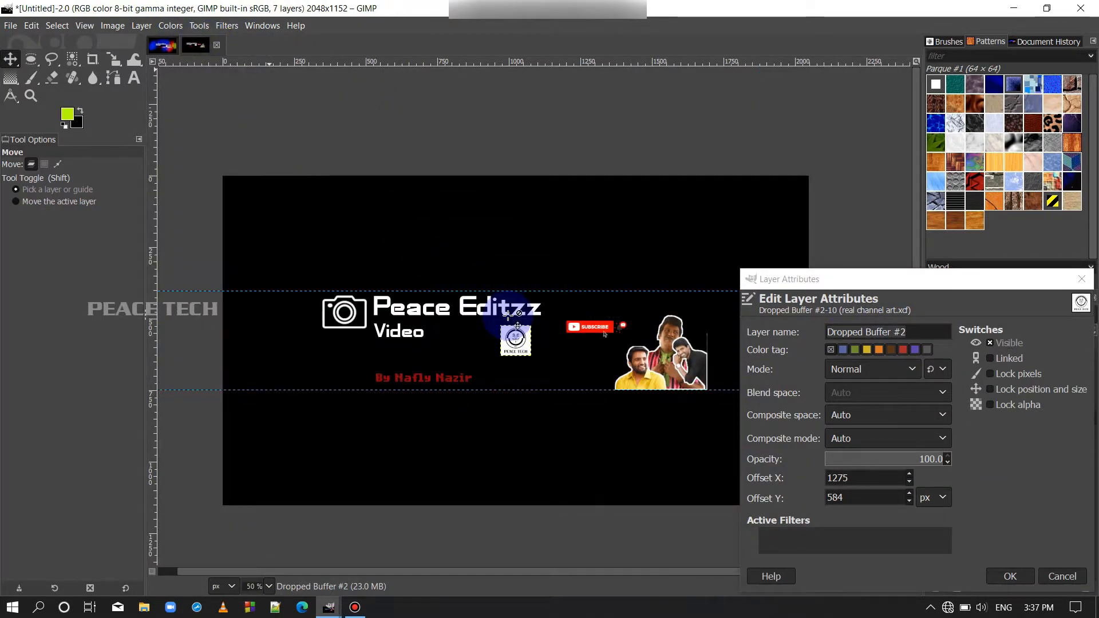
left_click(1082, 279)
left_click_drag(534, 351, 599, 369)
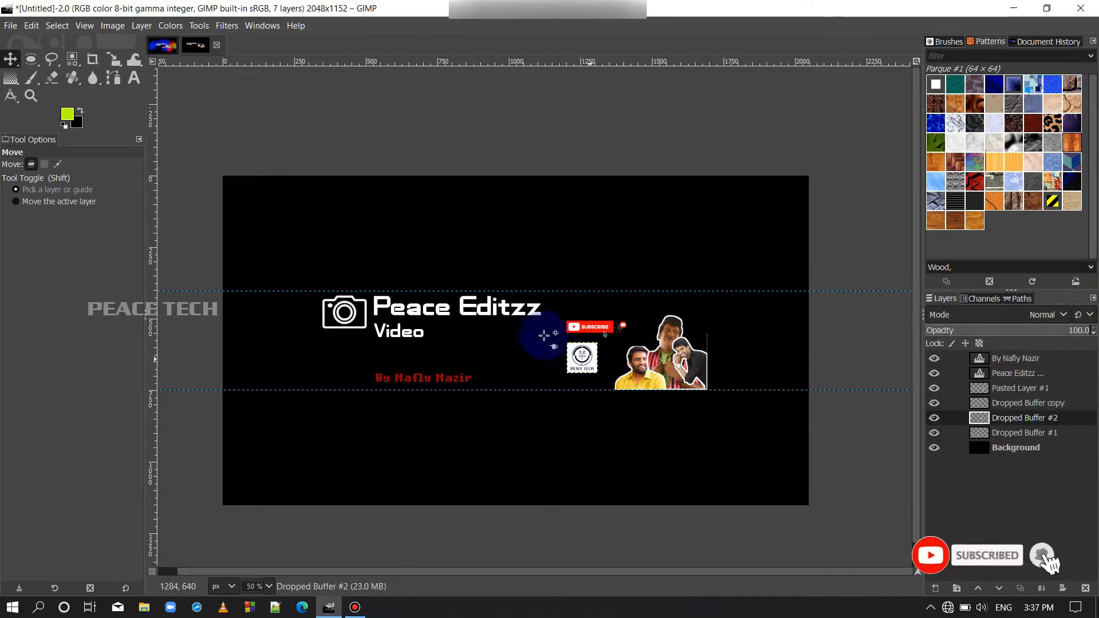
- Copy the YouTube logo layer from real channel art.xcf into the new image, directly right of the red byline
left_click(161, 46)
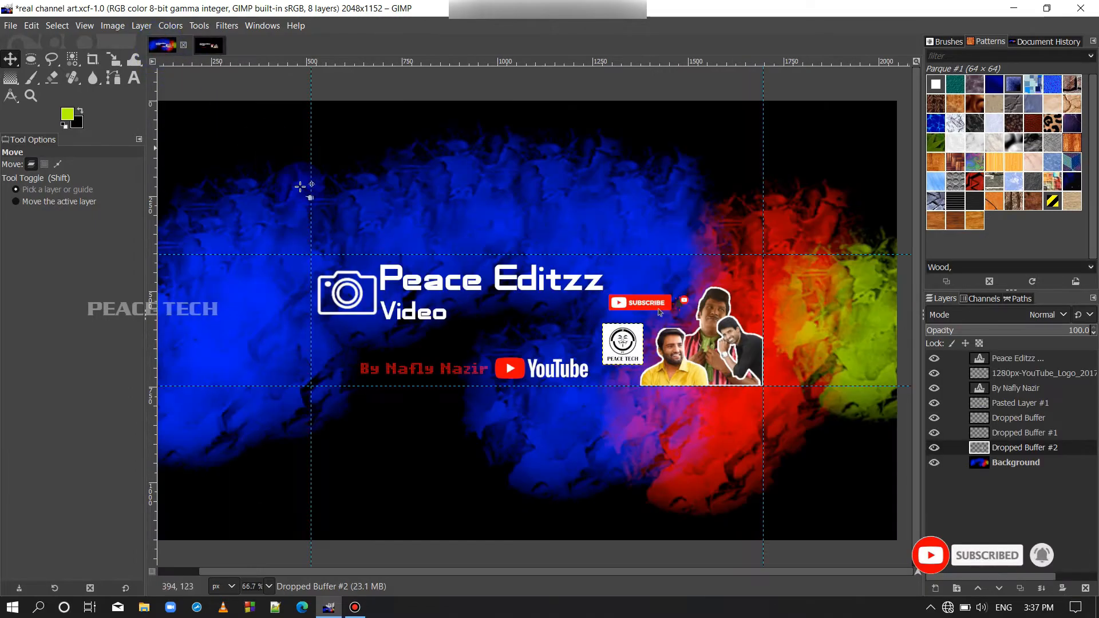
left_click(1011, 434)
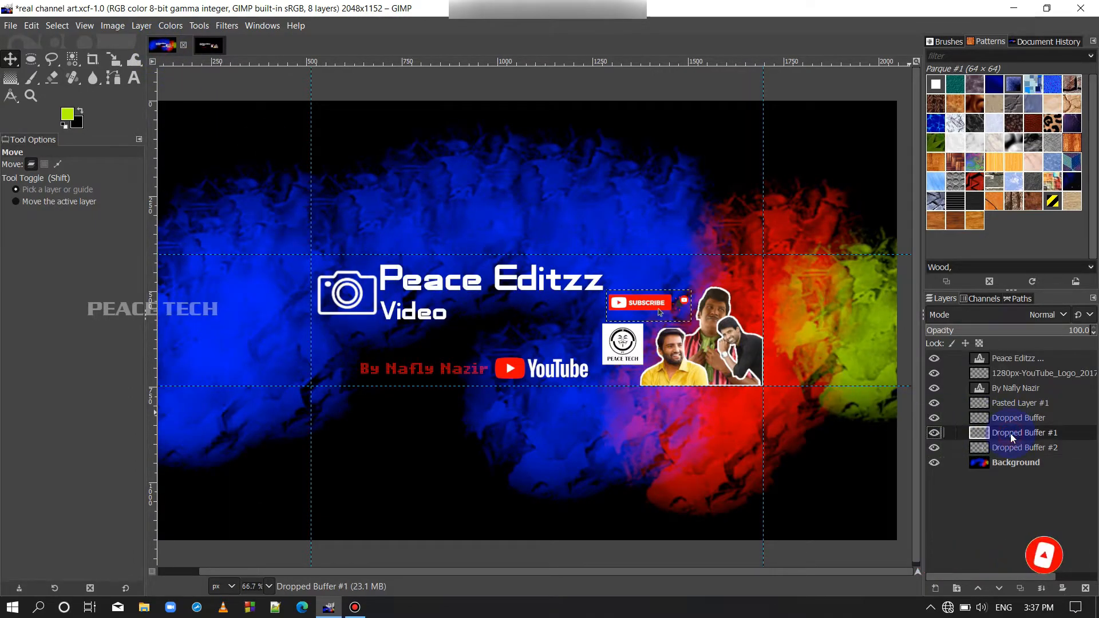
left_click(999, 373)
left_click_drag(999, 375, 510, 384)
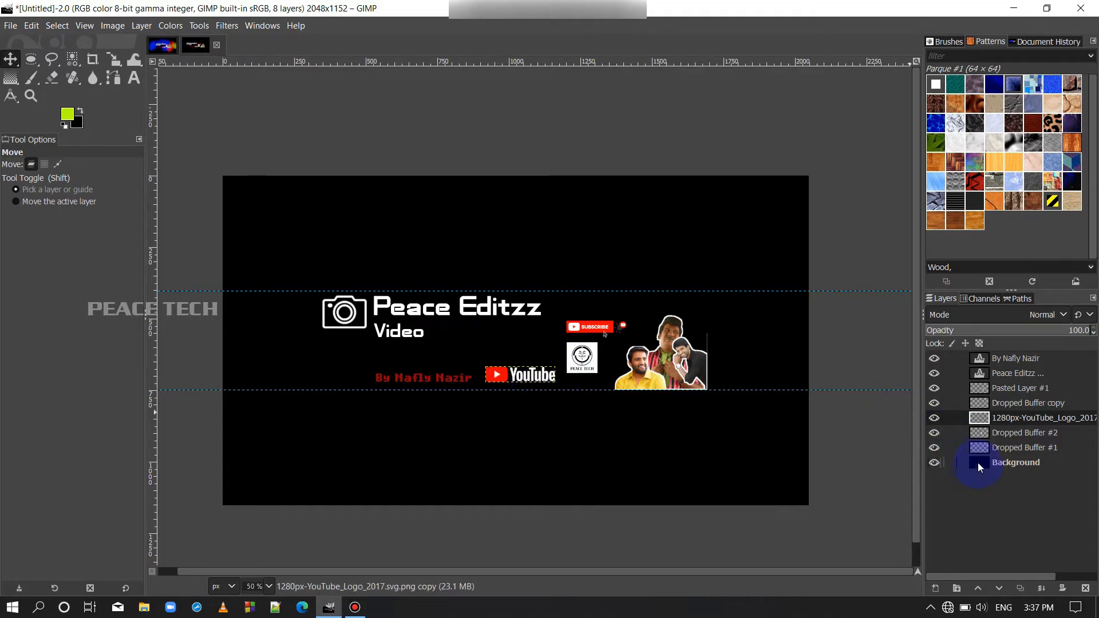
- Make the new image's background layer active and choose the Paintbrush with the Smoke brush
left_click(978, 463)
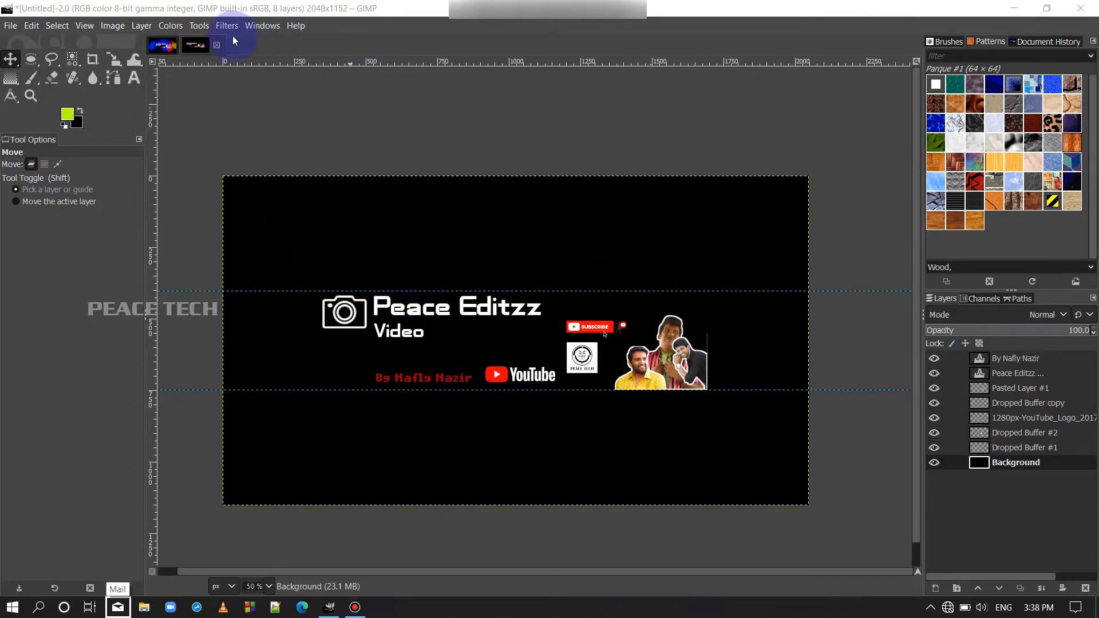
left_click(166, 45)
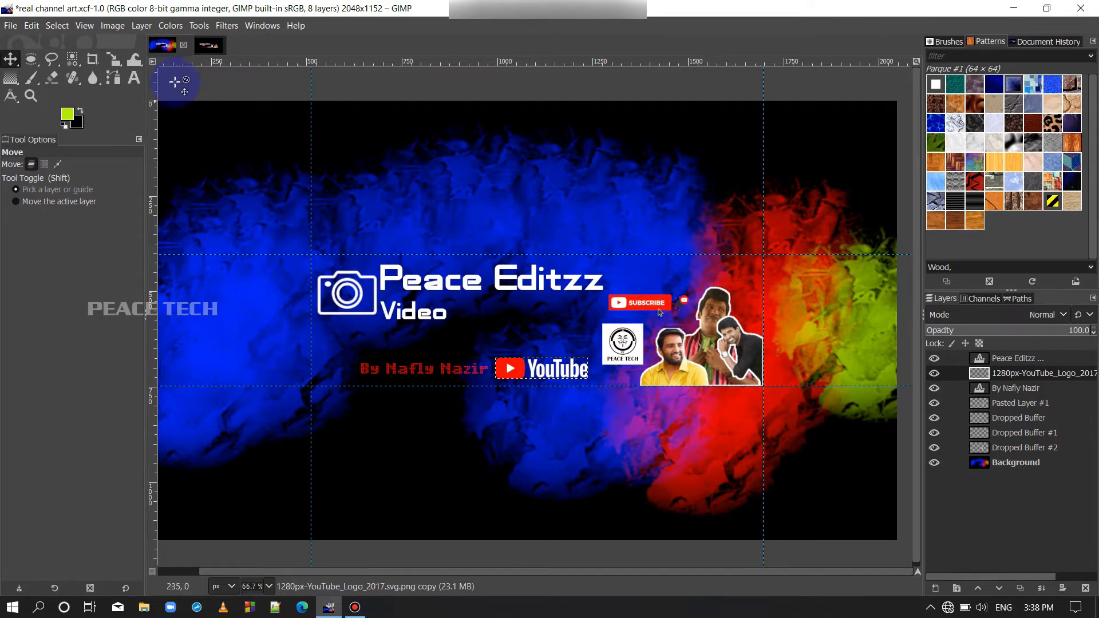
left_click(201, 48)
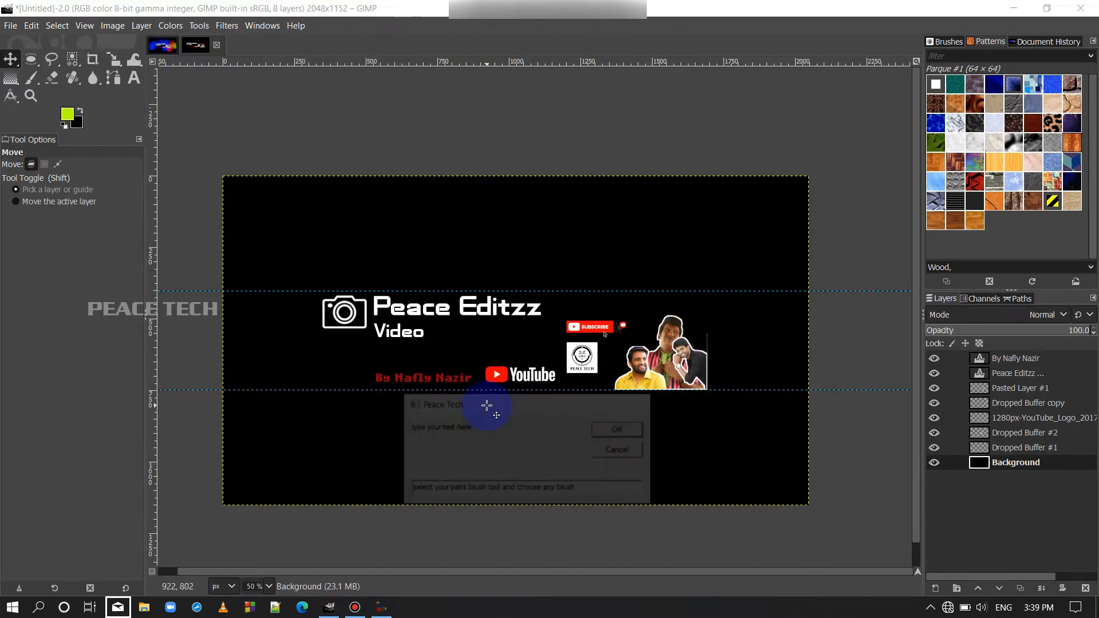
left_click(32, 78)
left_click(12, 205)
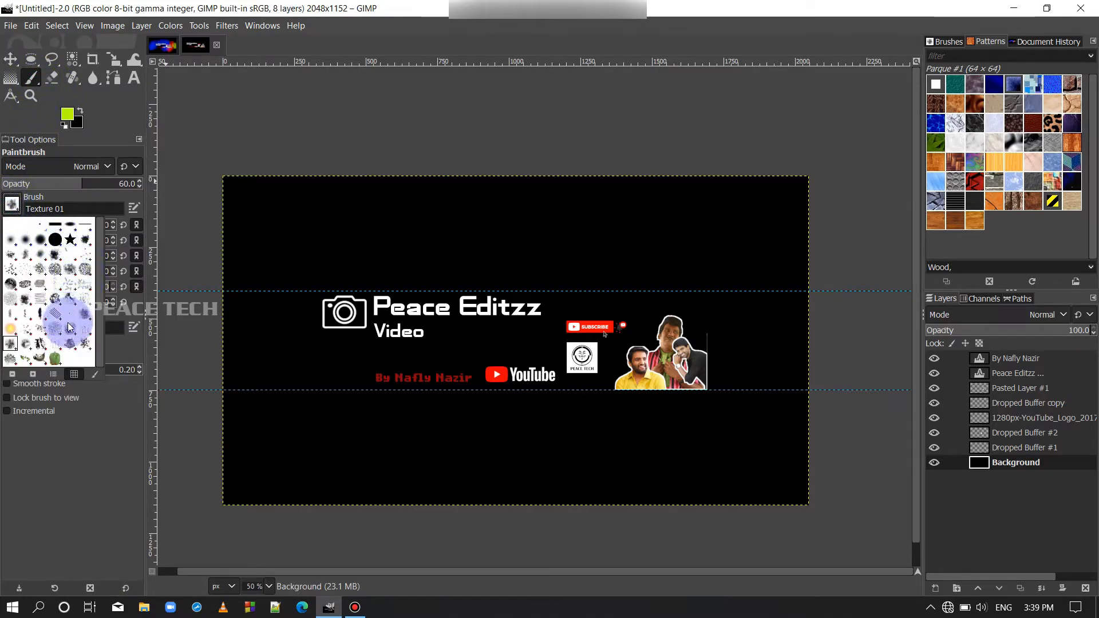
left_click(86, 317)
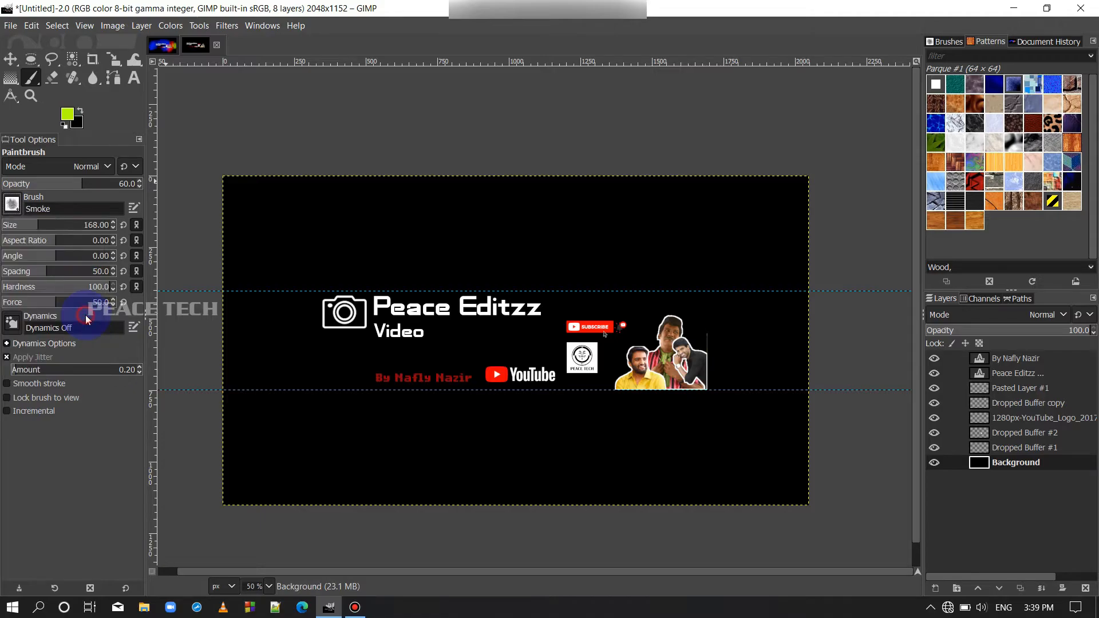
- Paint a large blue (0040ff) cloud with an enlarged Smoke brush on the background behind and right of the three men
left_click(68, 113)
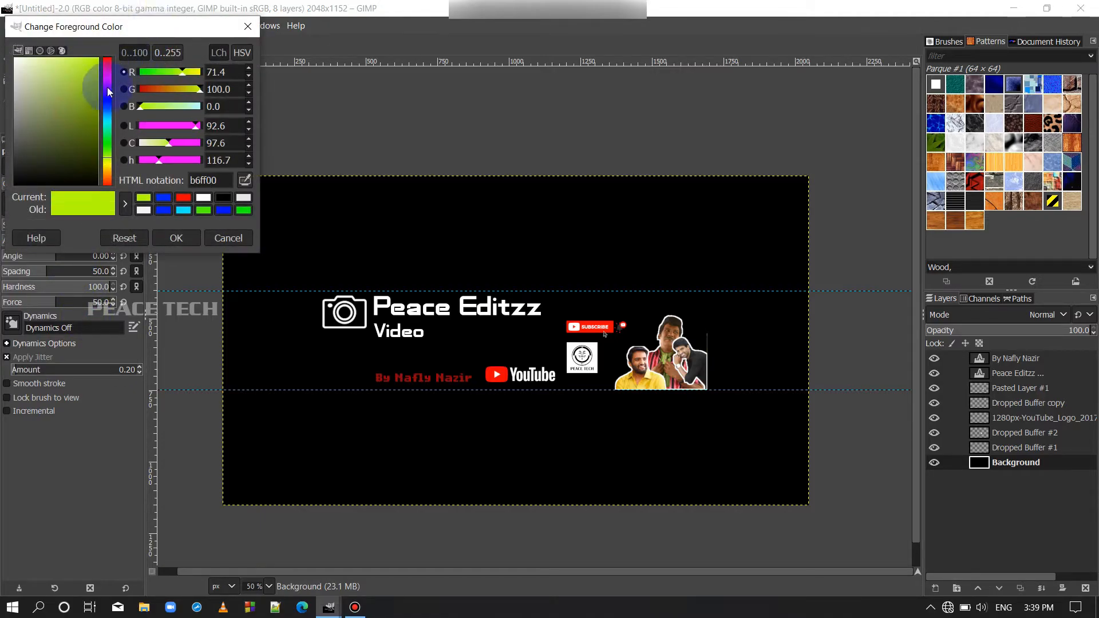
left_click(108, 104)
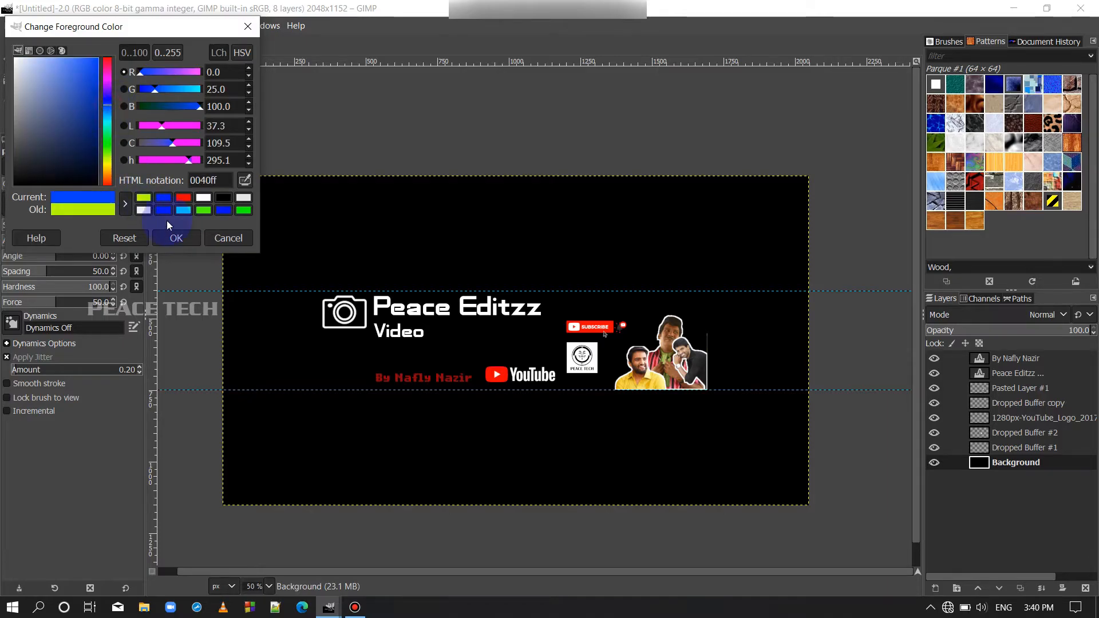
left_click(188, 242)
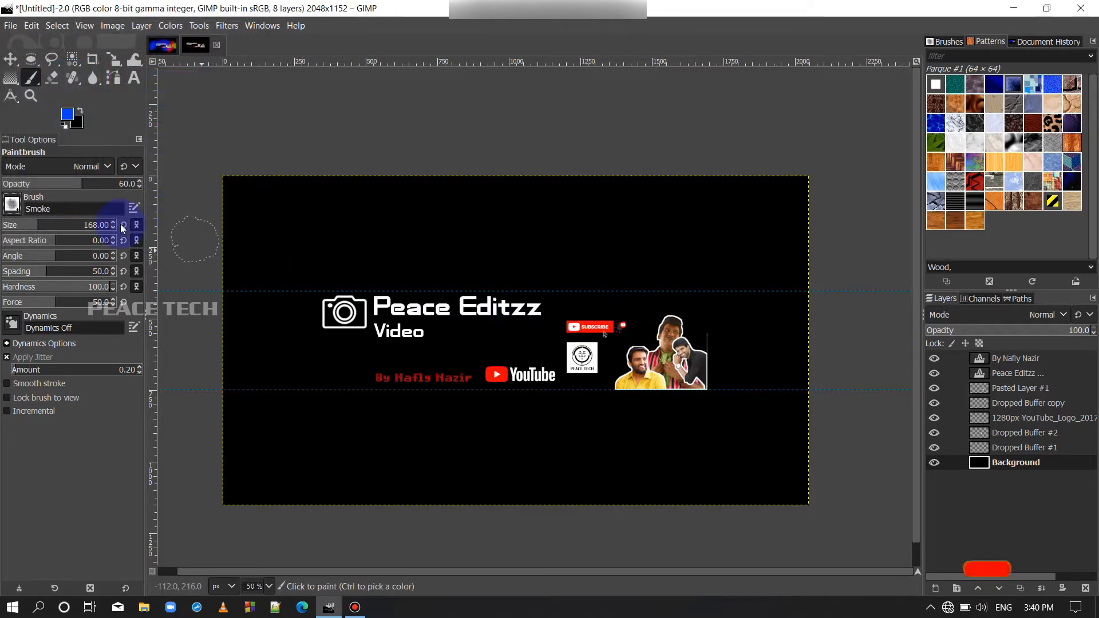
left_click(70, 224)
left_click(704, 350)
- Extend the blue paint leftward behind the Subscribe button and both logos using the Texture 01 brush at size 225
left_click(12, 203)
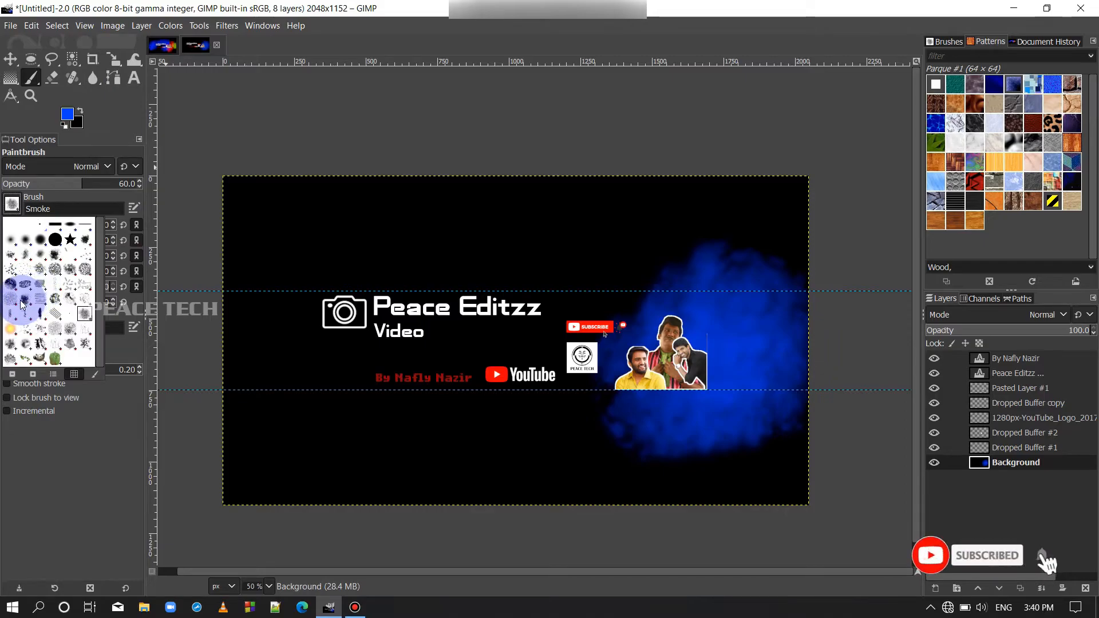
left_click(569, 375)
left_click(607, 353)
mouse_move(528, 399)
left_mouse_down()
mouse_move(547, 333)
mouse_move(640, 297)
left_mouse_up()
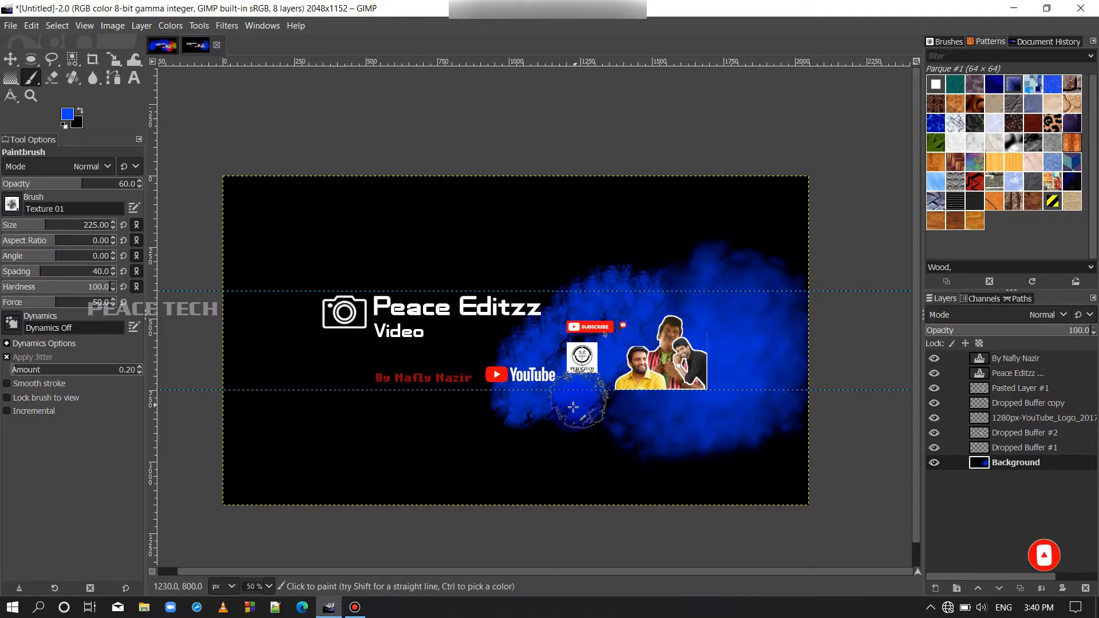
- Set the foreground colour to red and the Texture 01 brush size to 711
left_click(67, 114)
left_click_drag(105, 81, 112, 46)
left_click(176, 236)
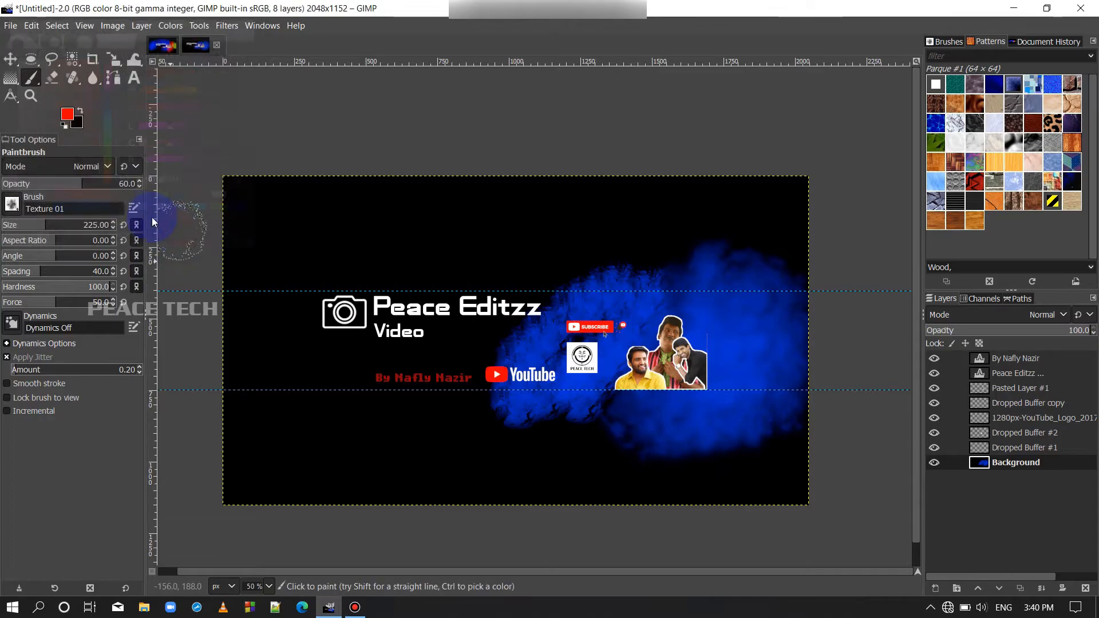
left_click_drag(70, 227, 100, 226)
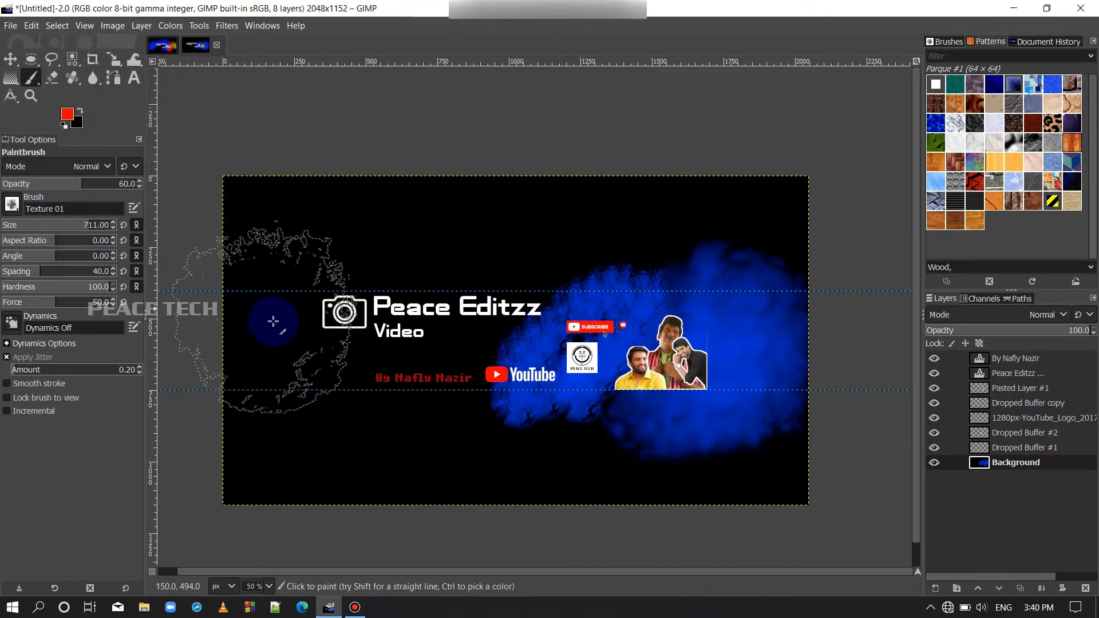
- Paint red texture behind the camera icon and title up to the blue area, plus a patch at the canvas's lower centre
left_click(289, 328)
left_click(352, 307)
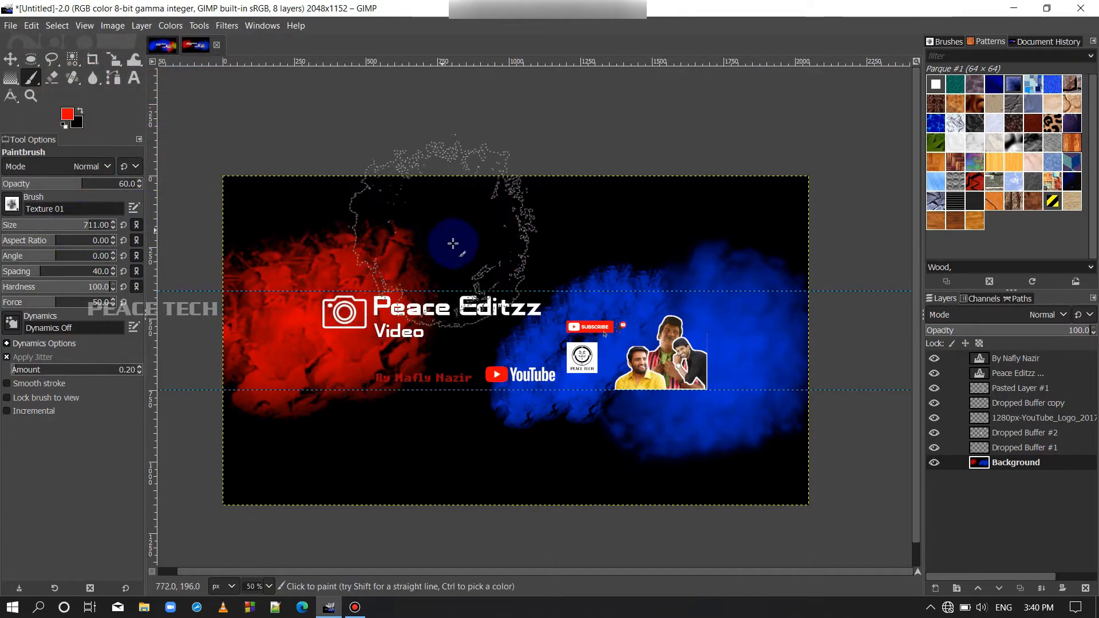
left_click(467, 258)
left_click(527, 312)
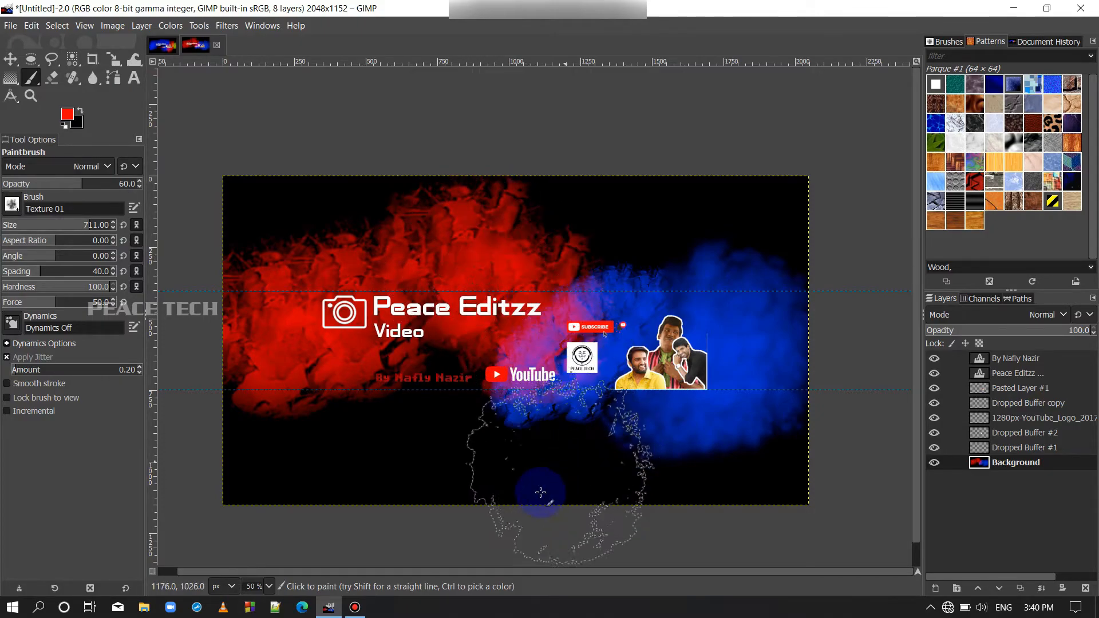
left_click(521, 502)
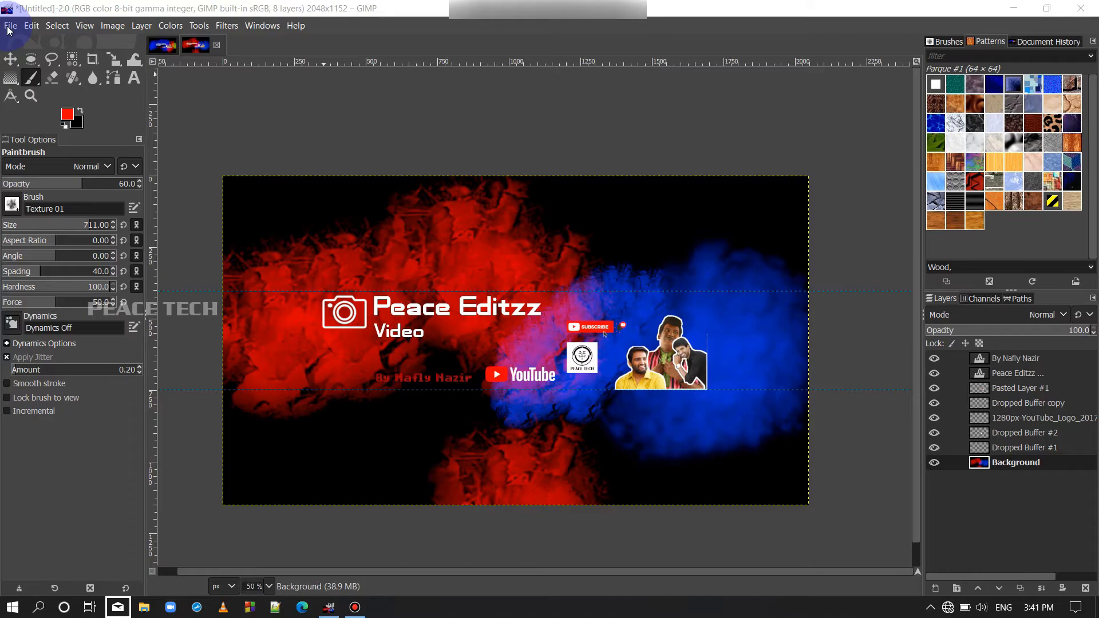
- Export the banner to the Desktop as the JPEG file banner 2.jpg at quality 100
left_click(9, 26)
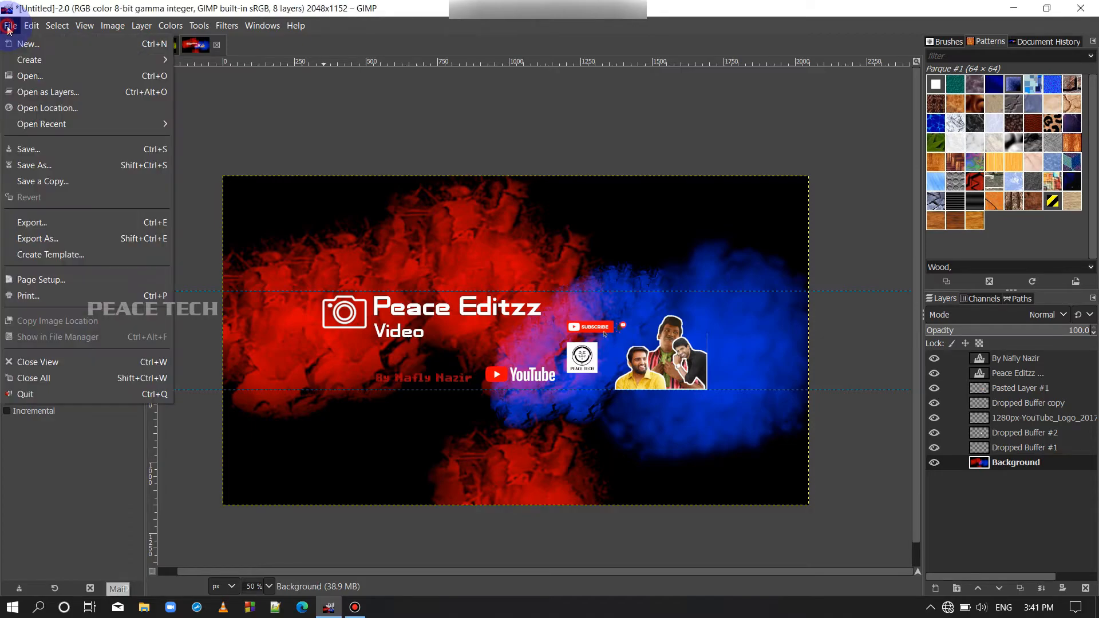
left_click(46, 227)
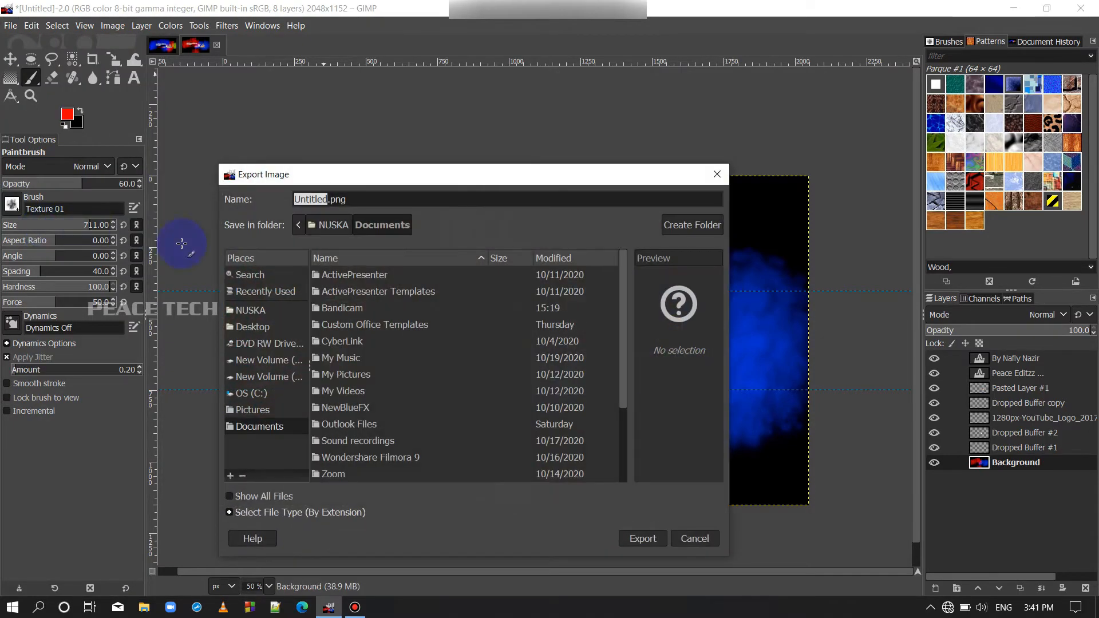
left_click(270, 327)
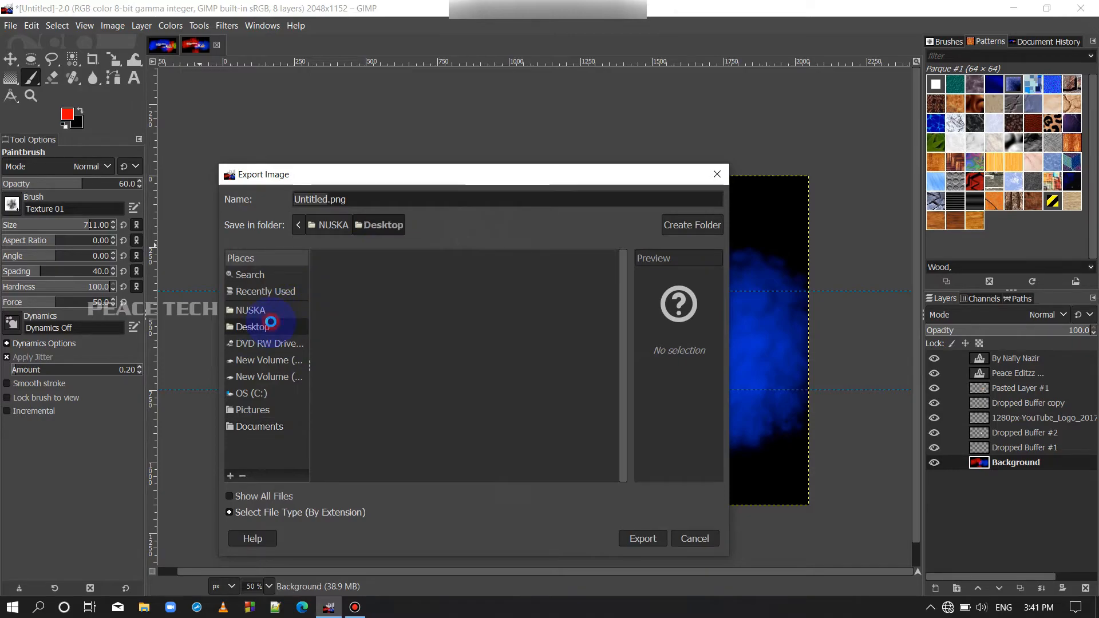
left_click(366, 200)
left_click_drag(367, 200, 157, 190)
type("ban")
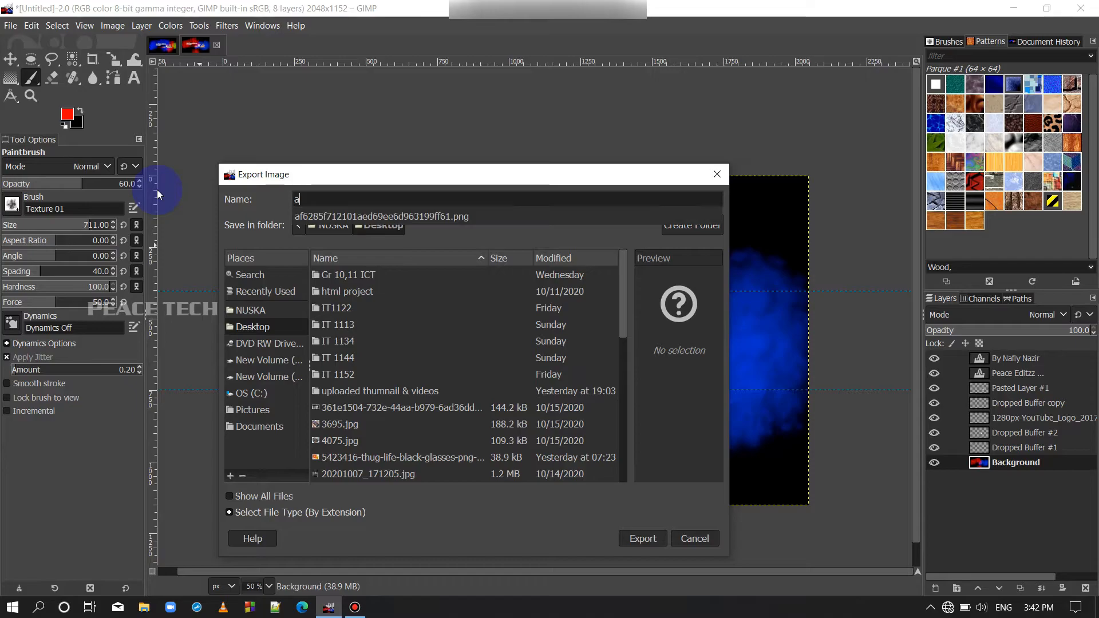
type("ner")
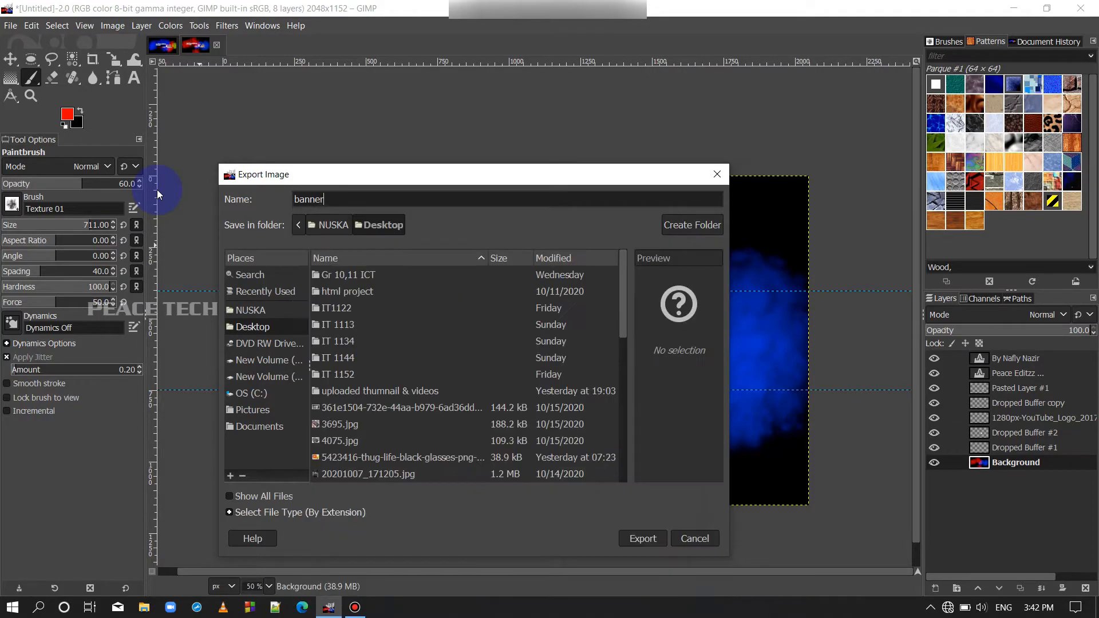
type(" 2.jpg")
left_click(627, 535)
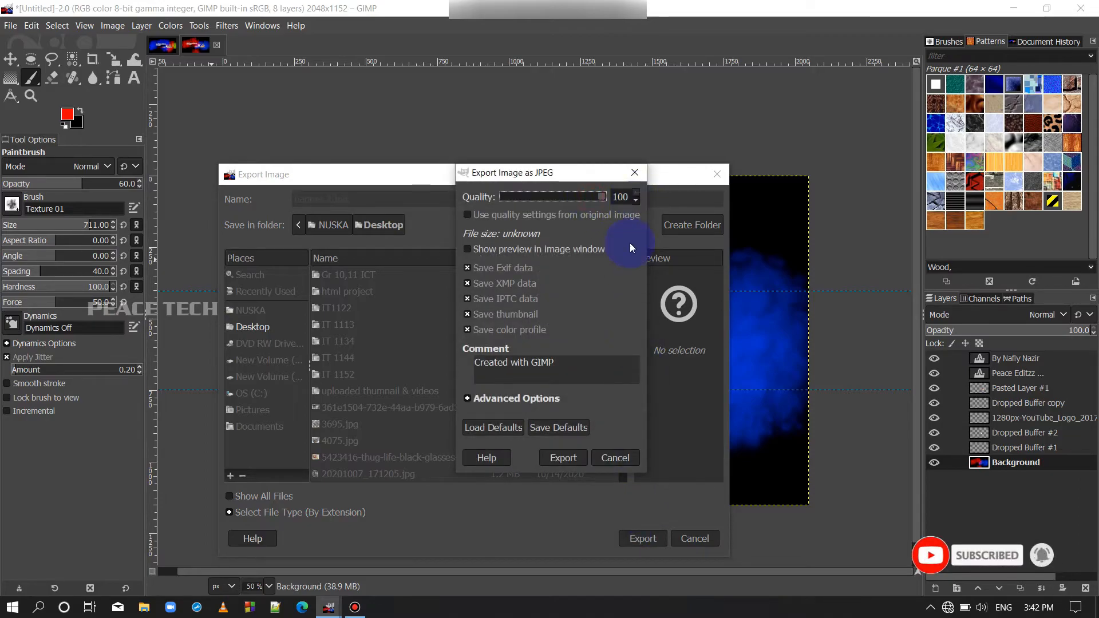
left_click(576, 459)
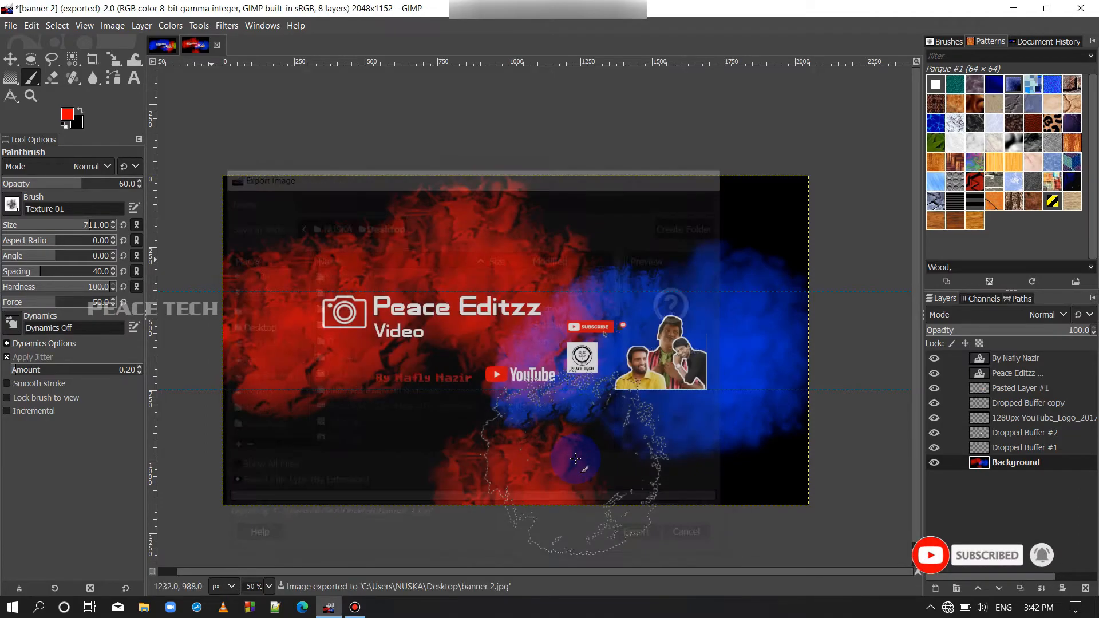